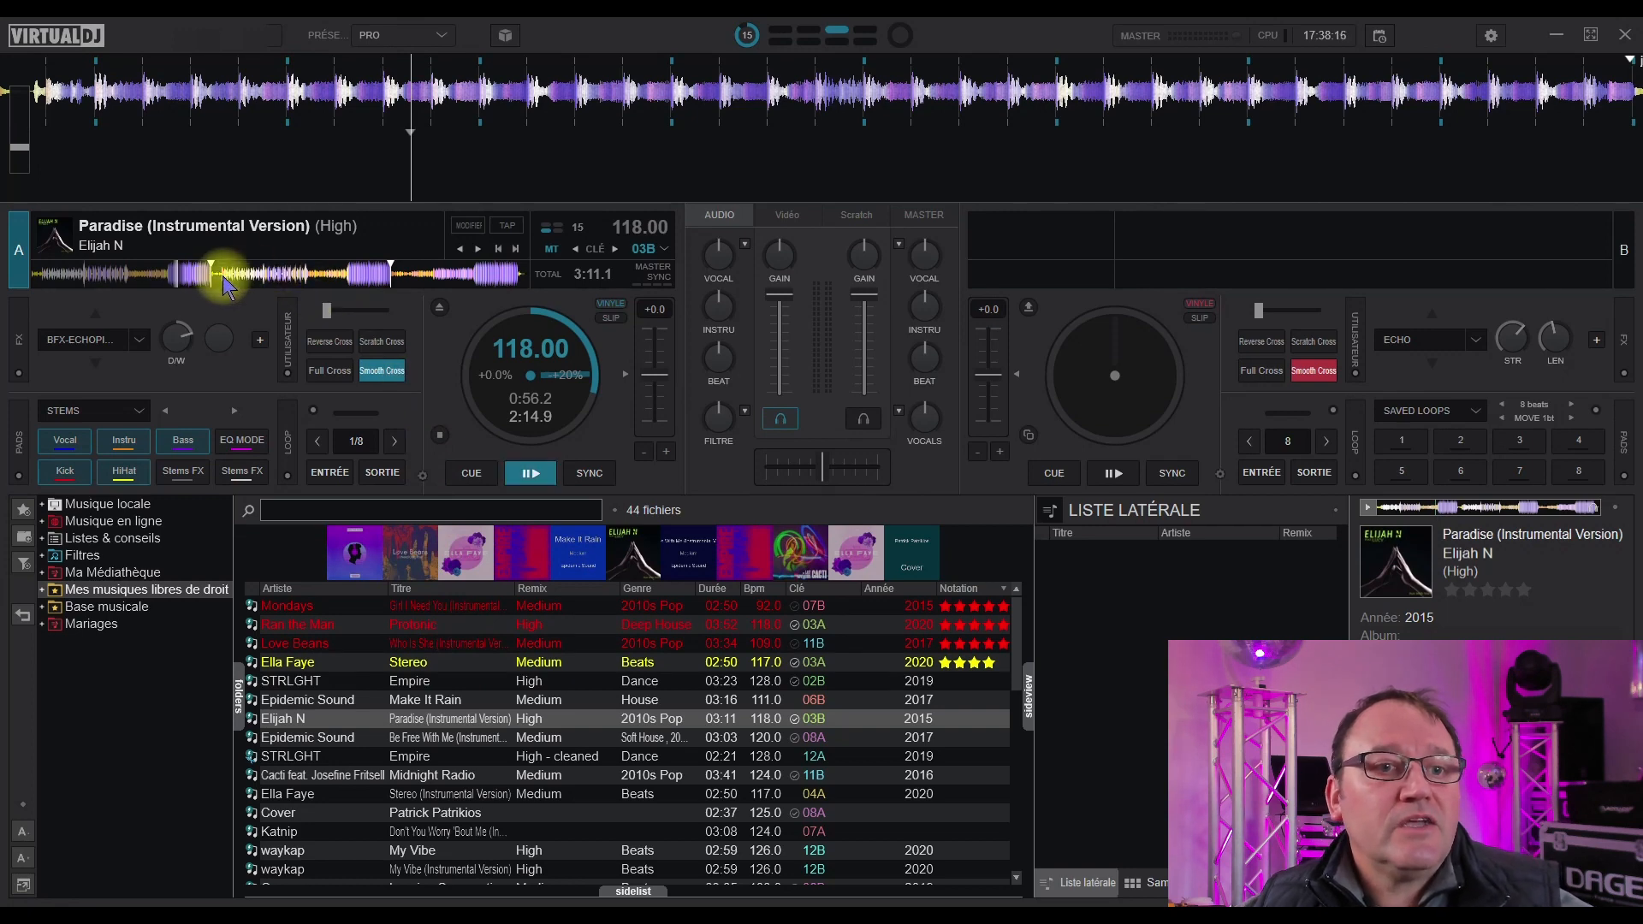
# Open the POI editor for the Paradise (Instrumental Version) track on deck A and select the jump point.
pyautogui.click(387, 272)
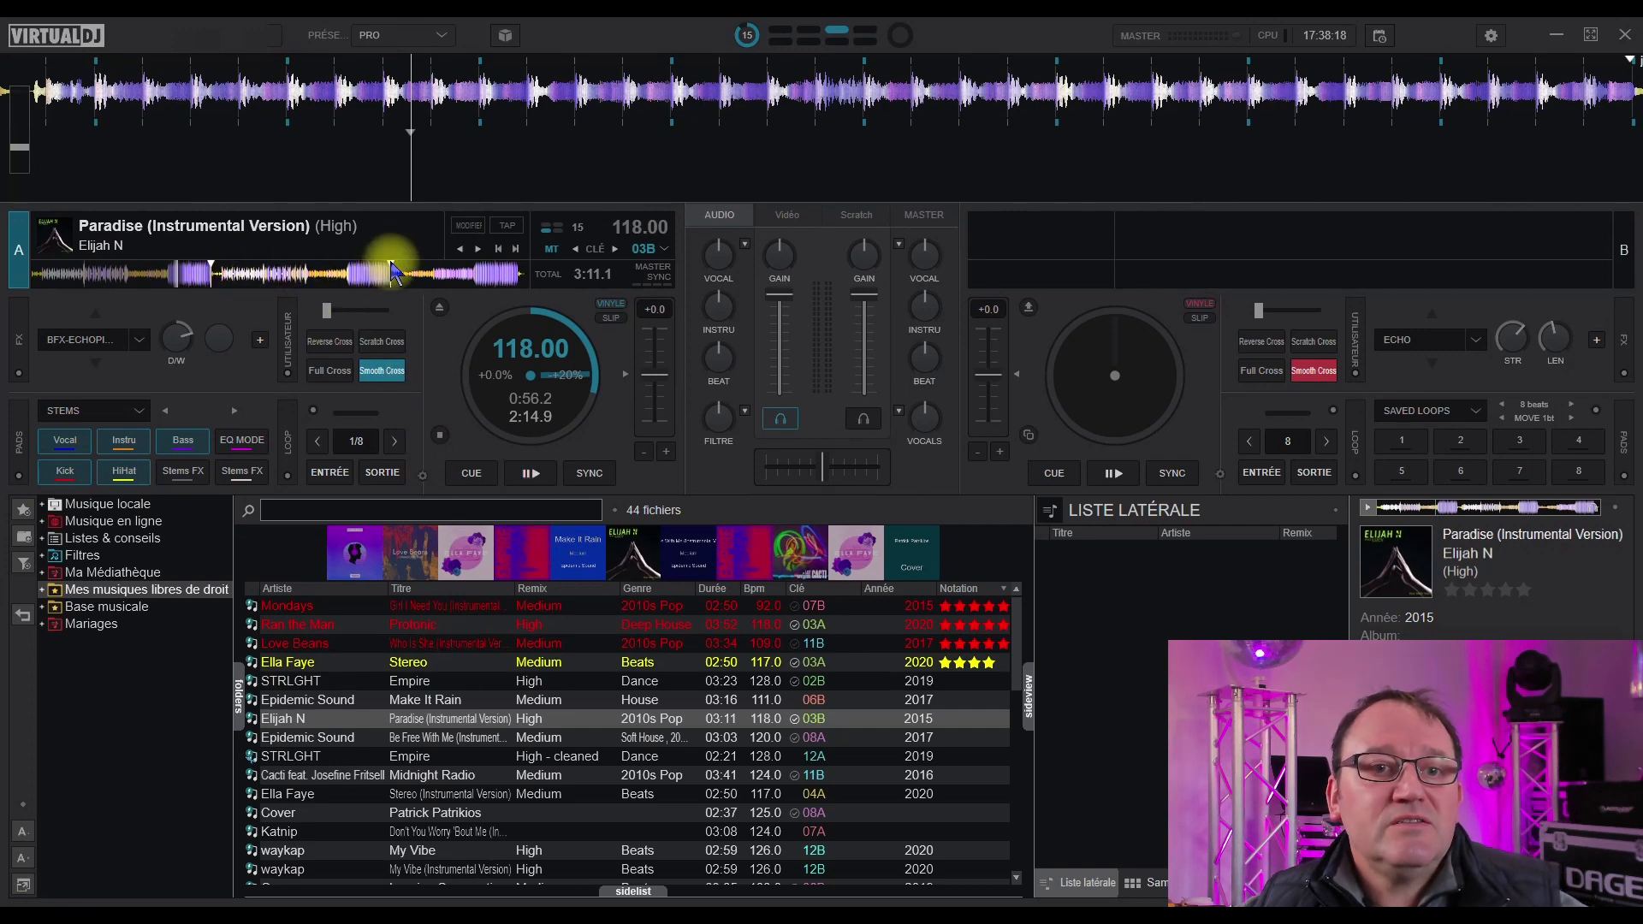
pyautogui.rightClick(274, 285)
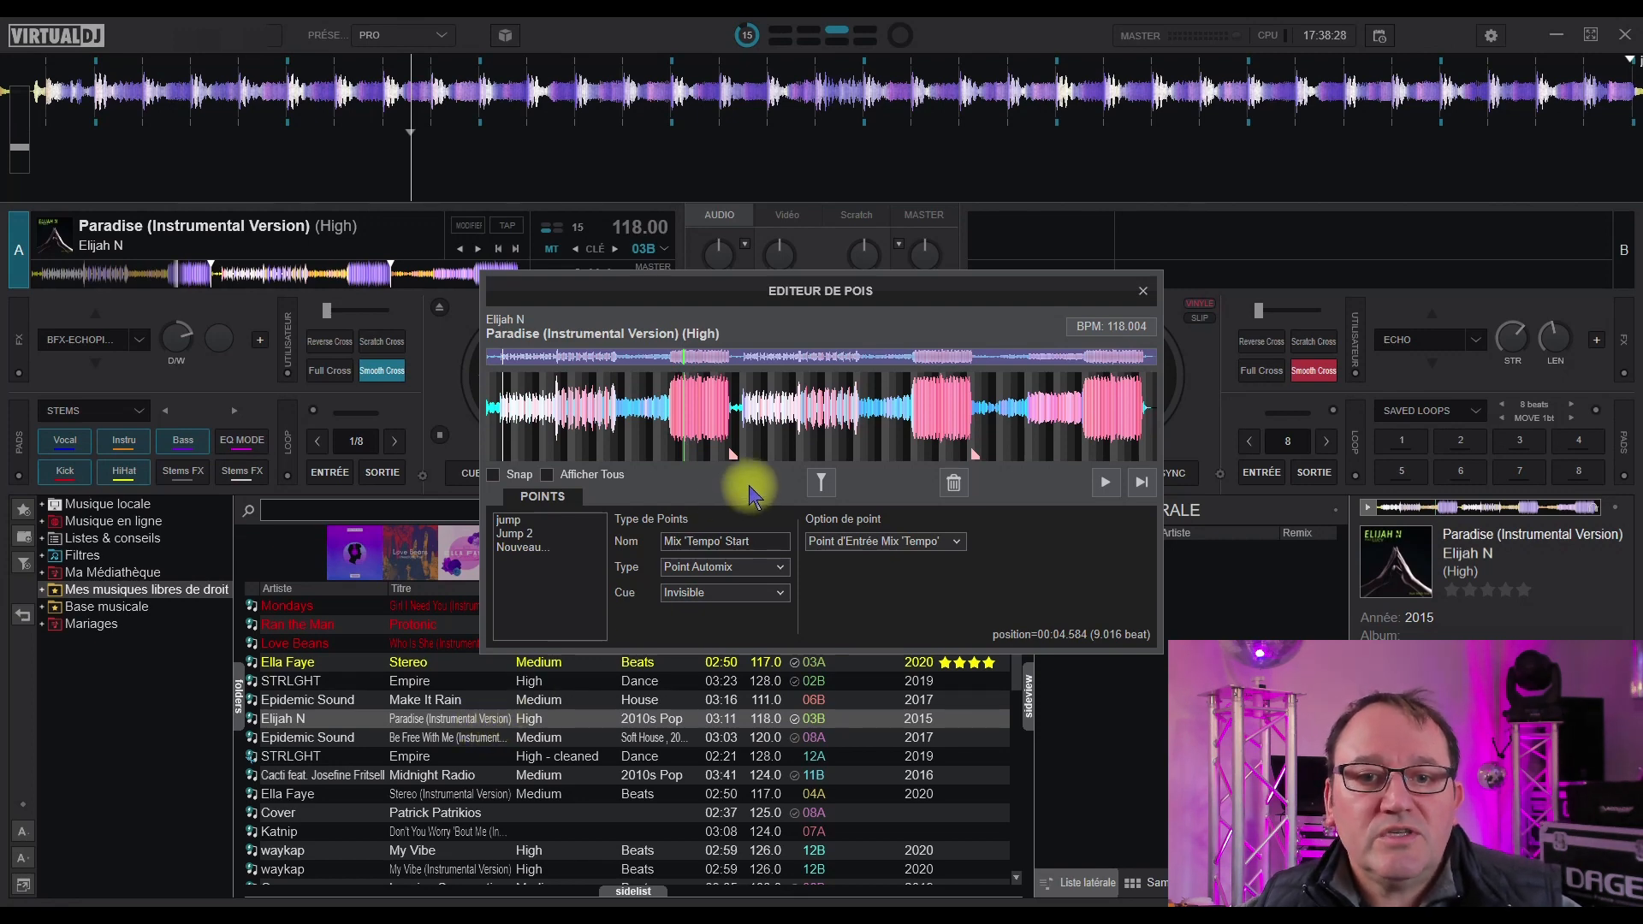
pyautogui.click(513, 522)
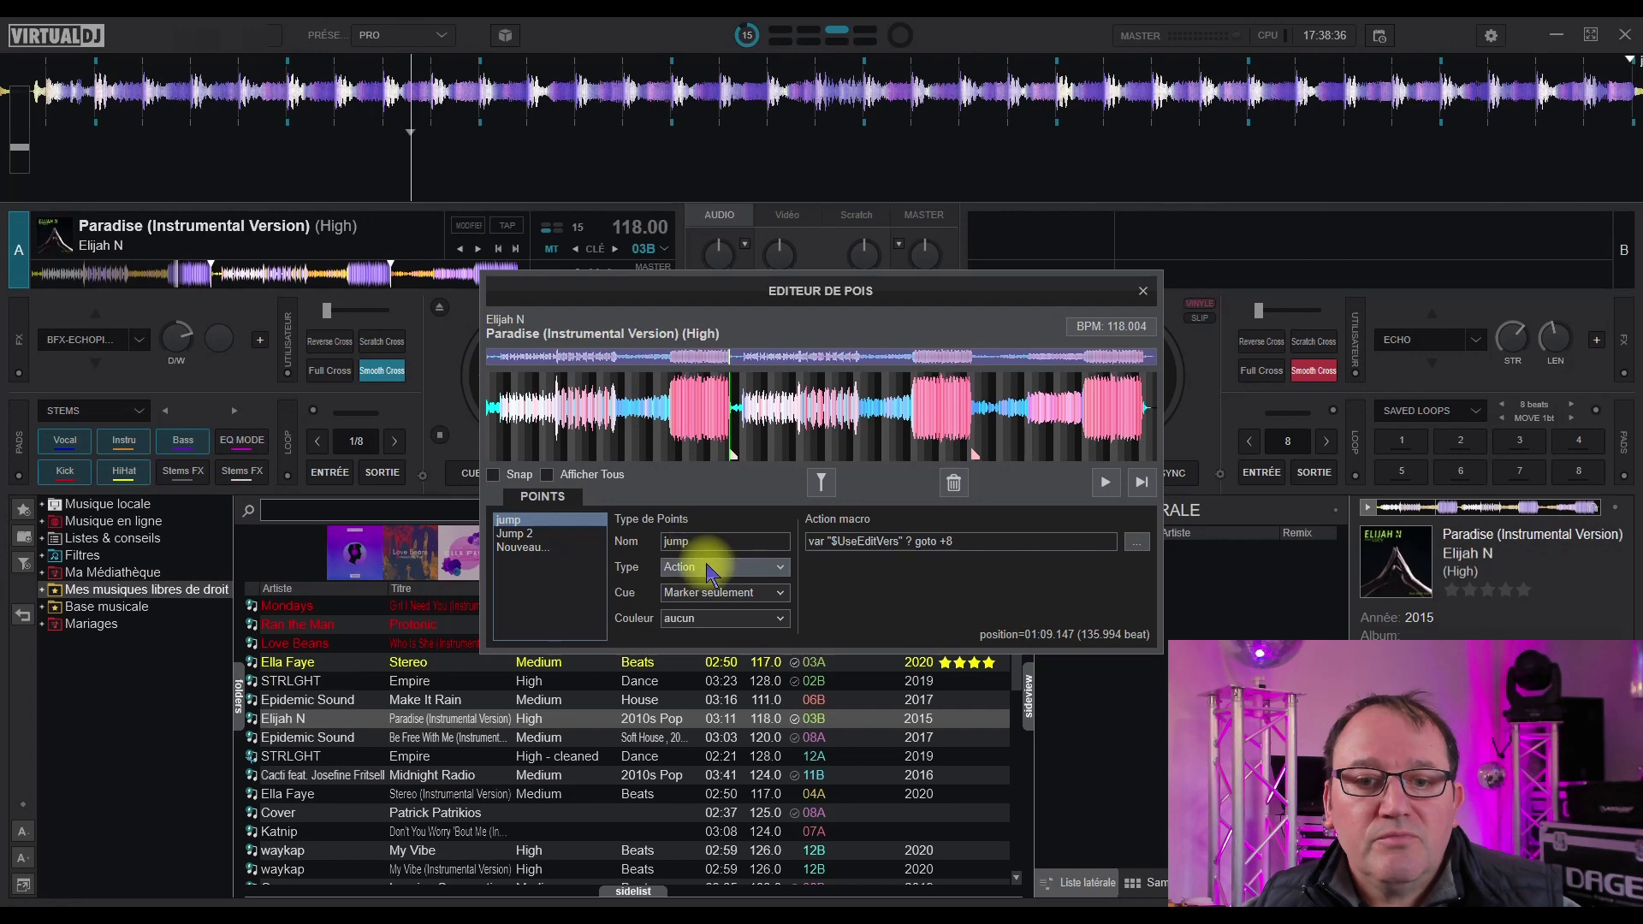
# Examine the type, cue and colour options and action macro of the jump point, and compare them with Jump 2.
pyautogui.click(780, 568)
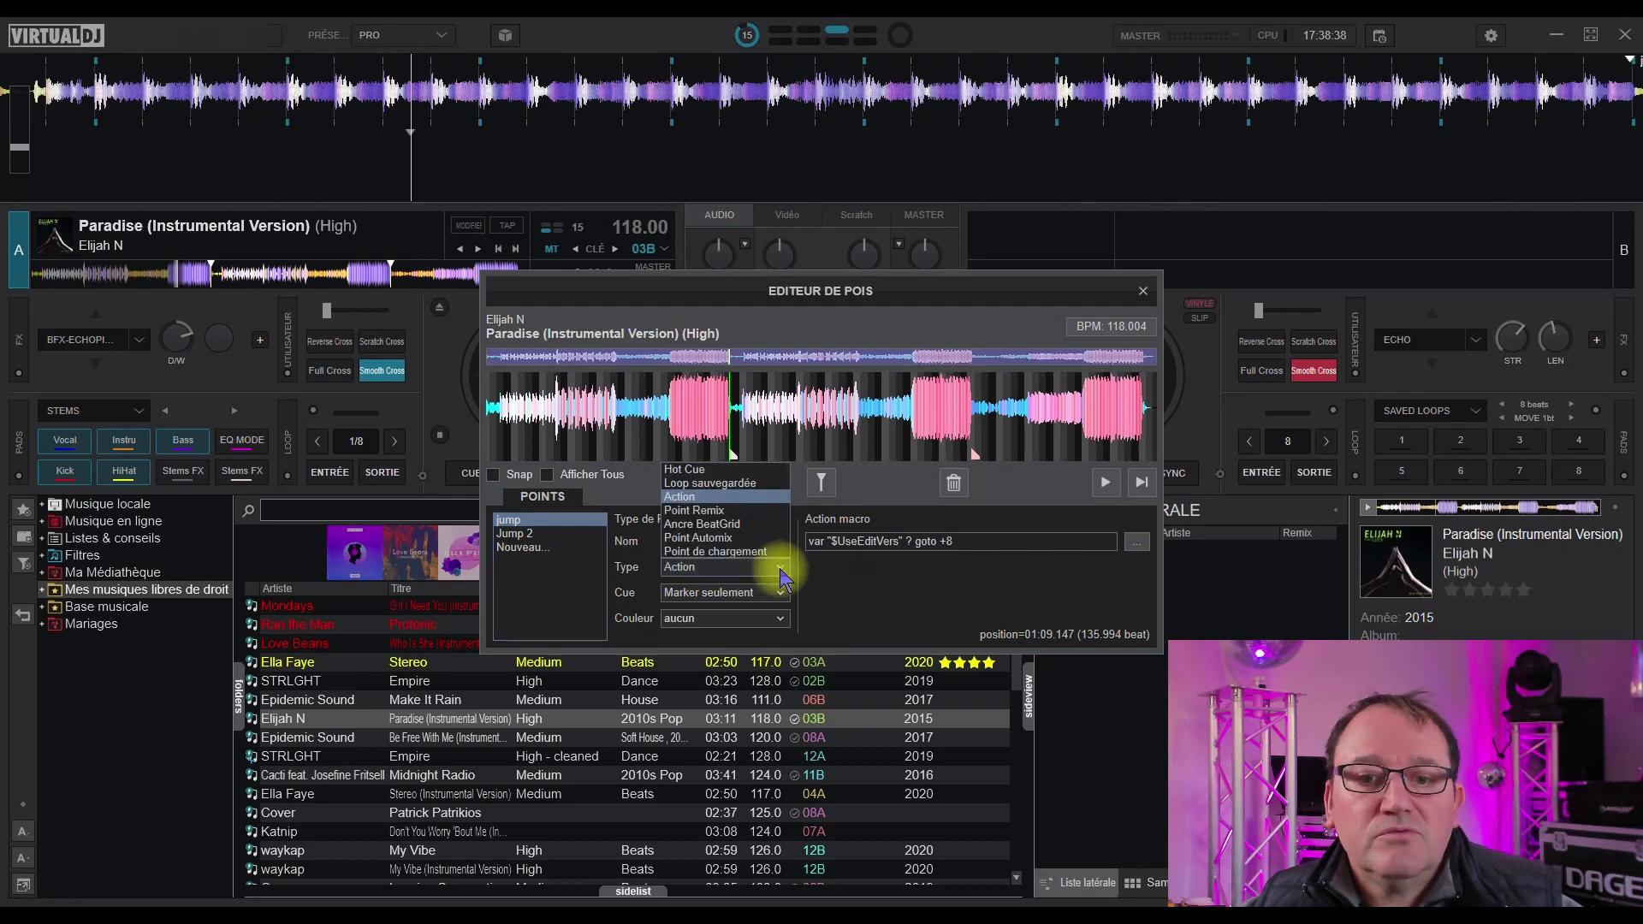
pyautogui.click(780, 569)
pyautogui.click(781, 569)
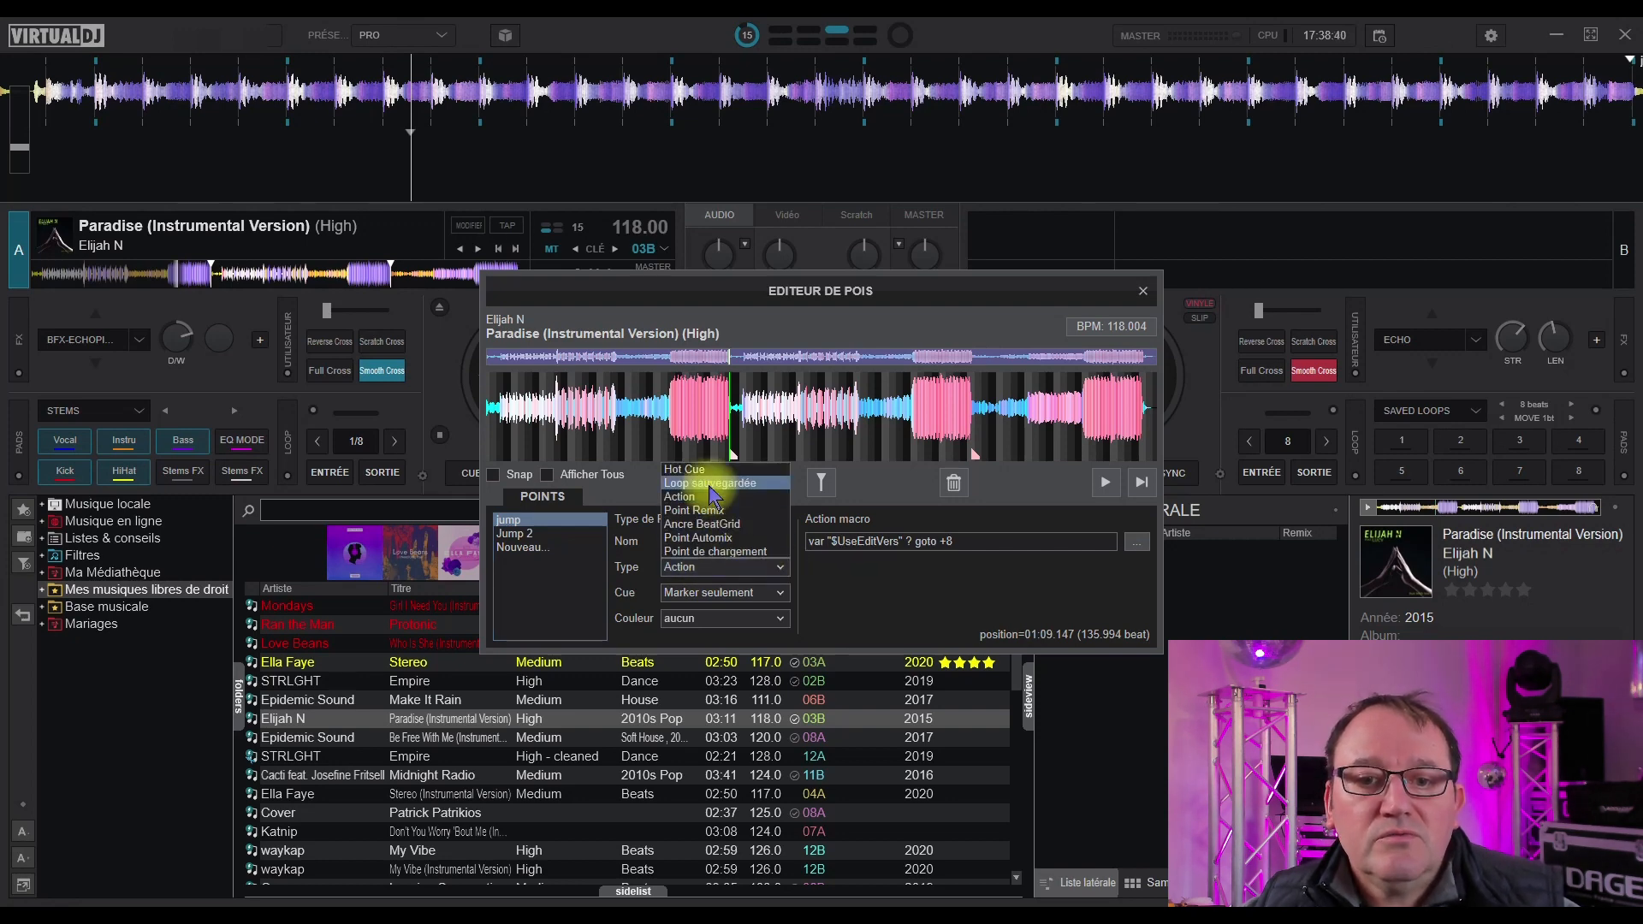
pyautogui.click(782, 569)
pyautogui.click(779, 592)
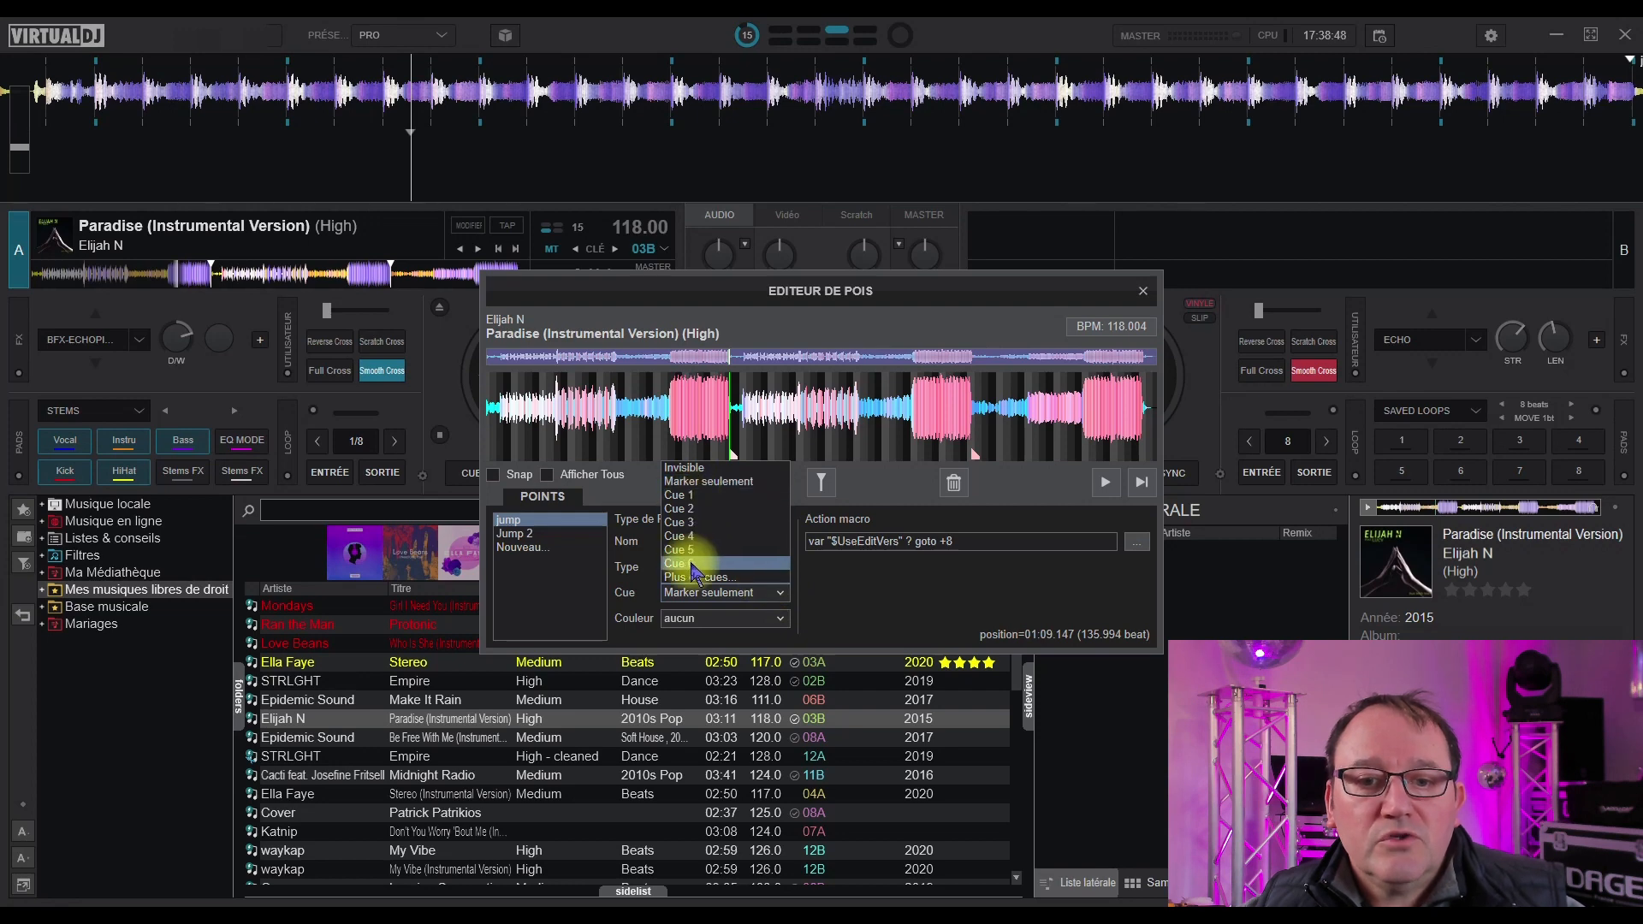
pyautogui.click(779, 593)
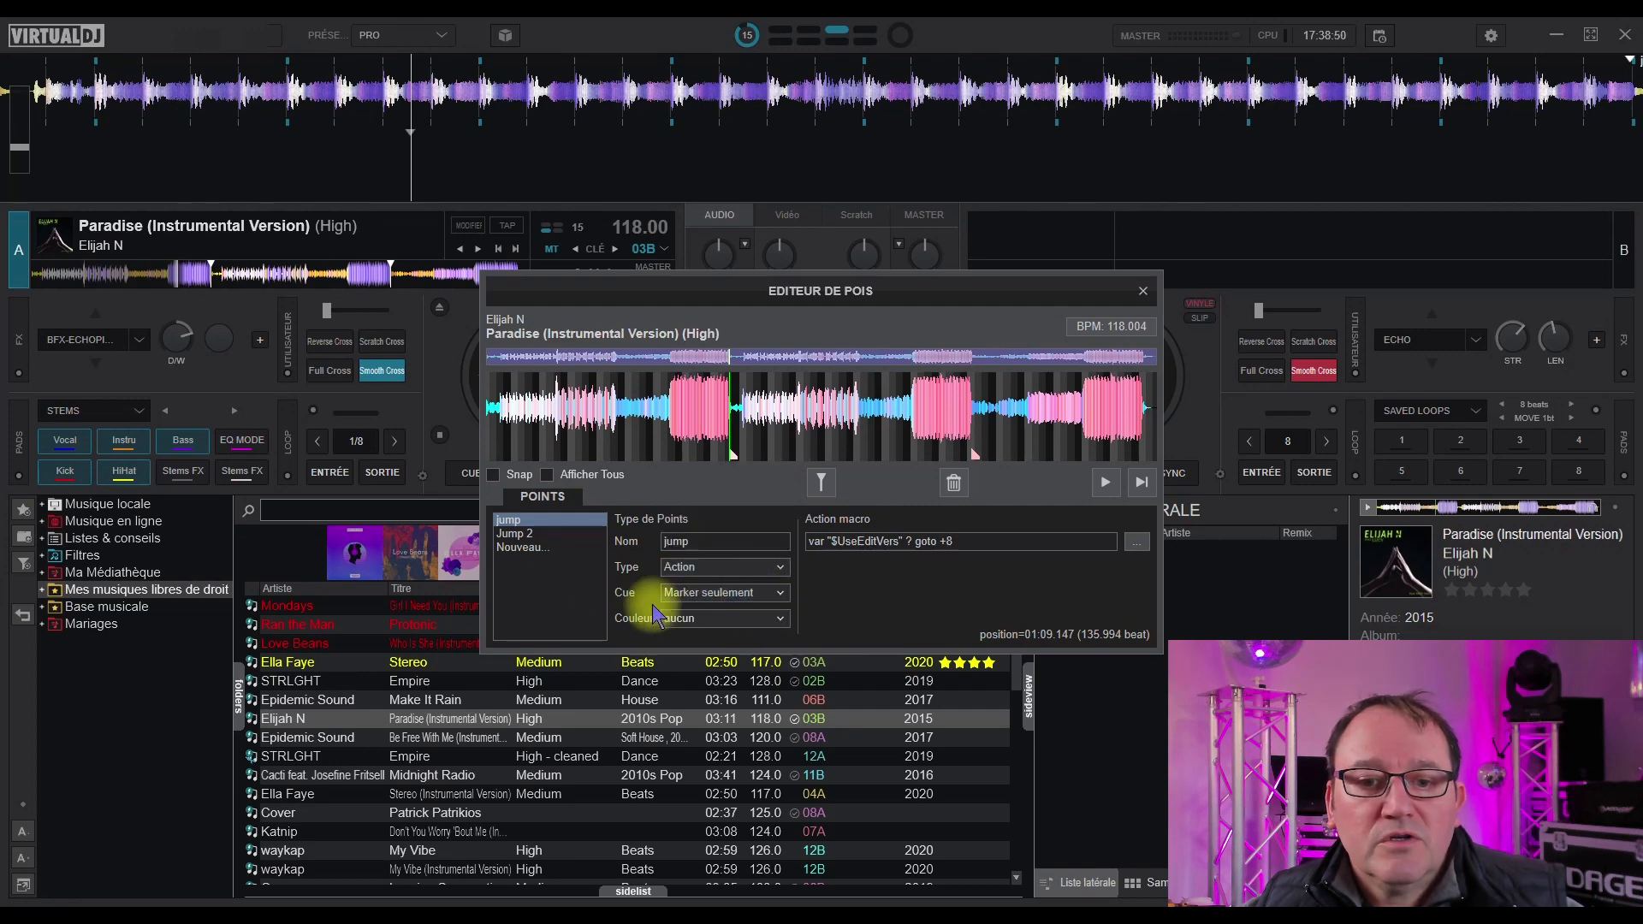
pyautogui.click(782, 618)
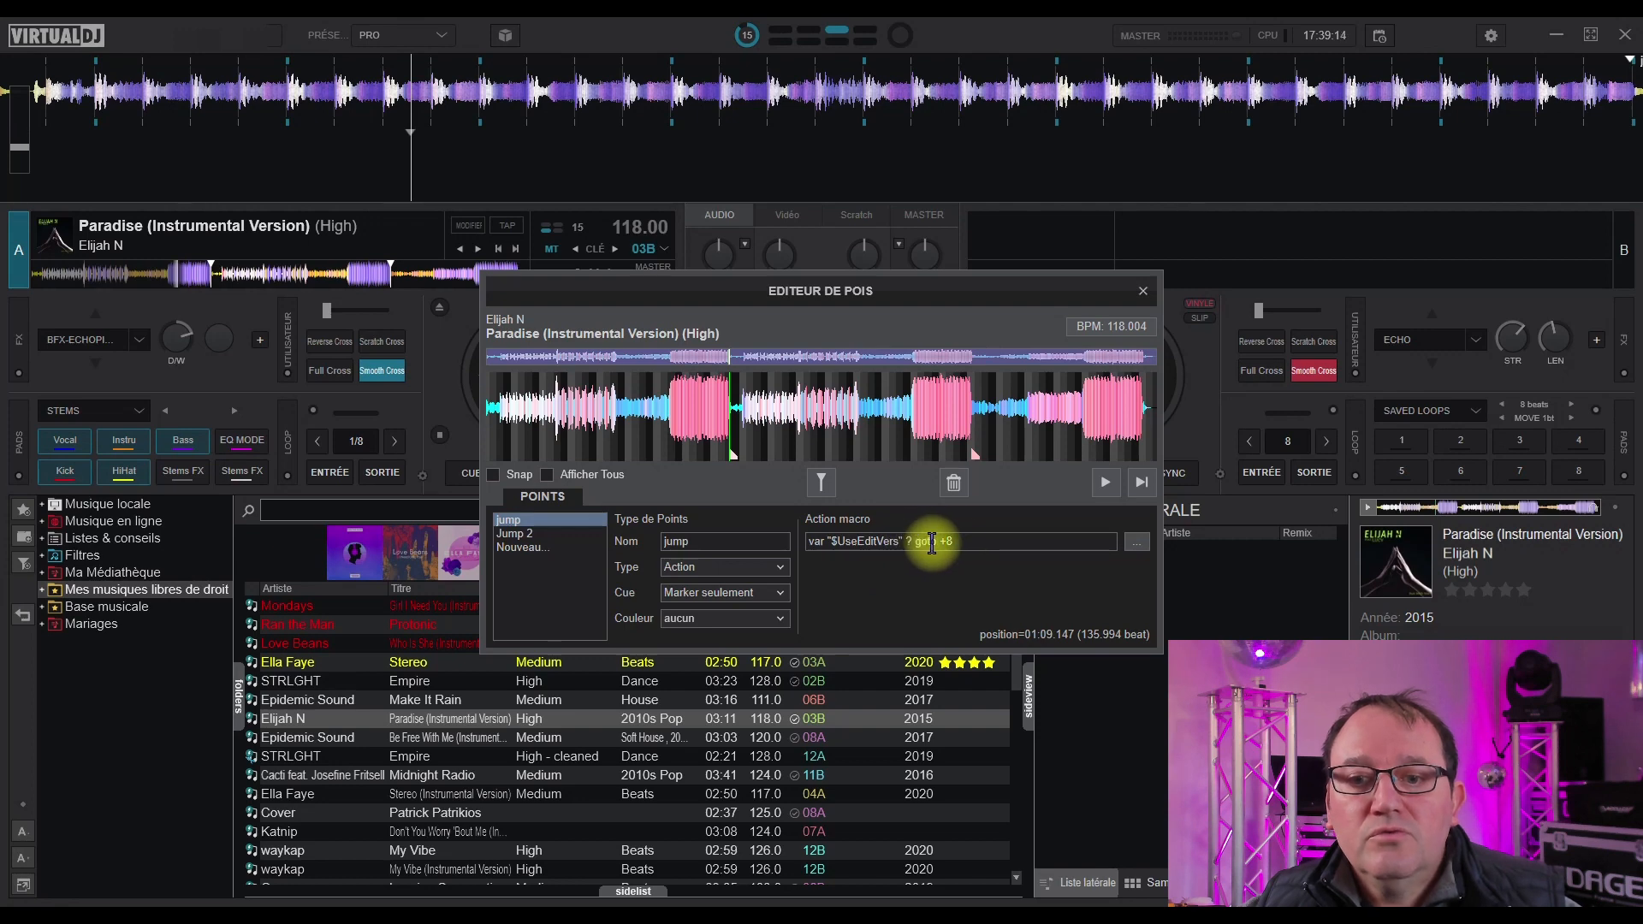
pyautogui.click(521, 534)
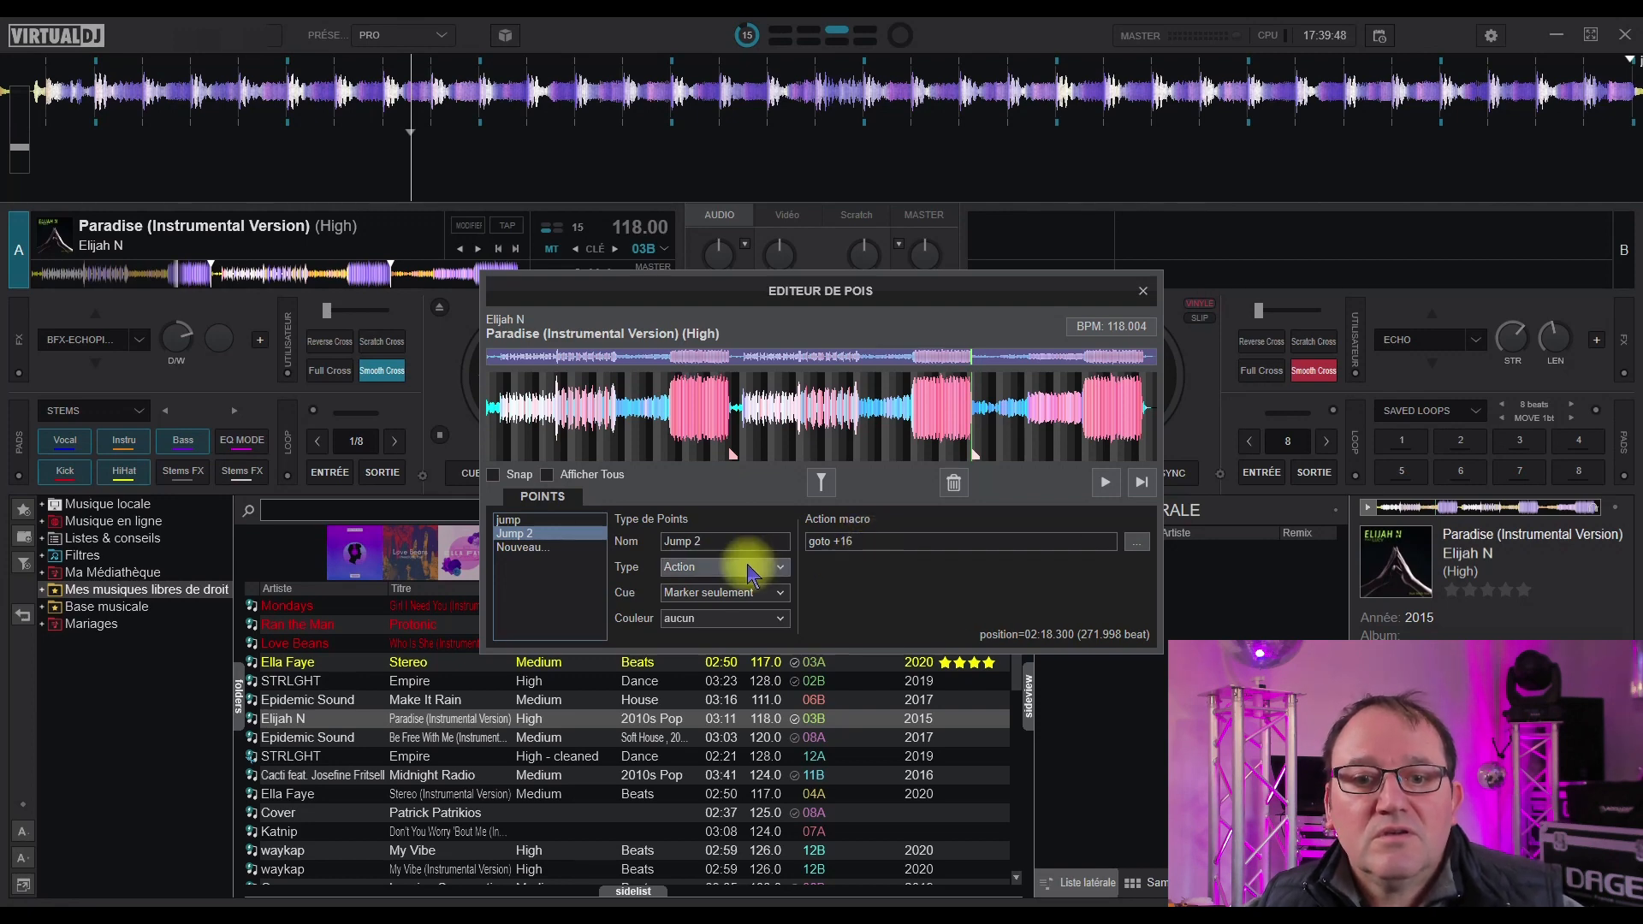
pyautogui.click(508, 520)
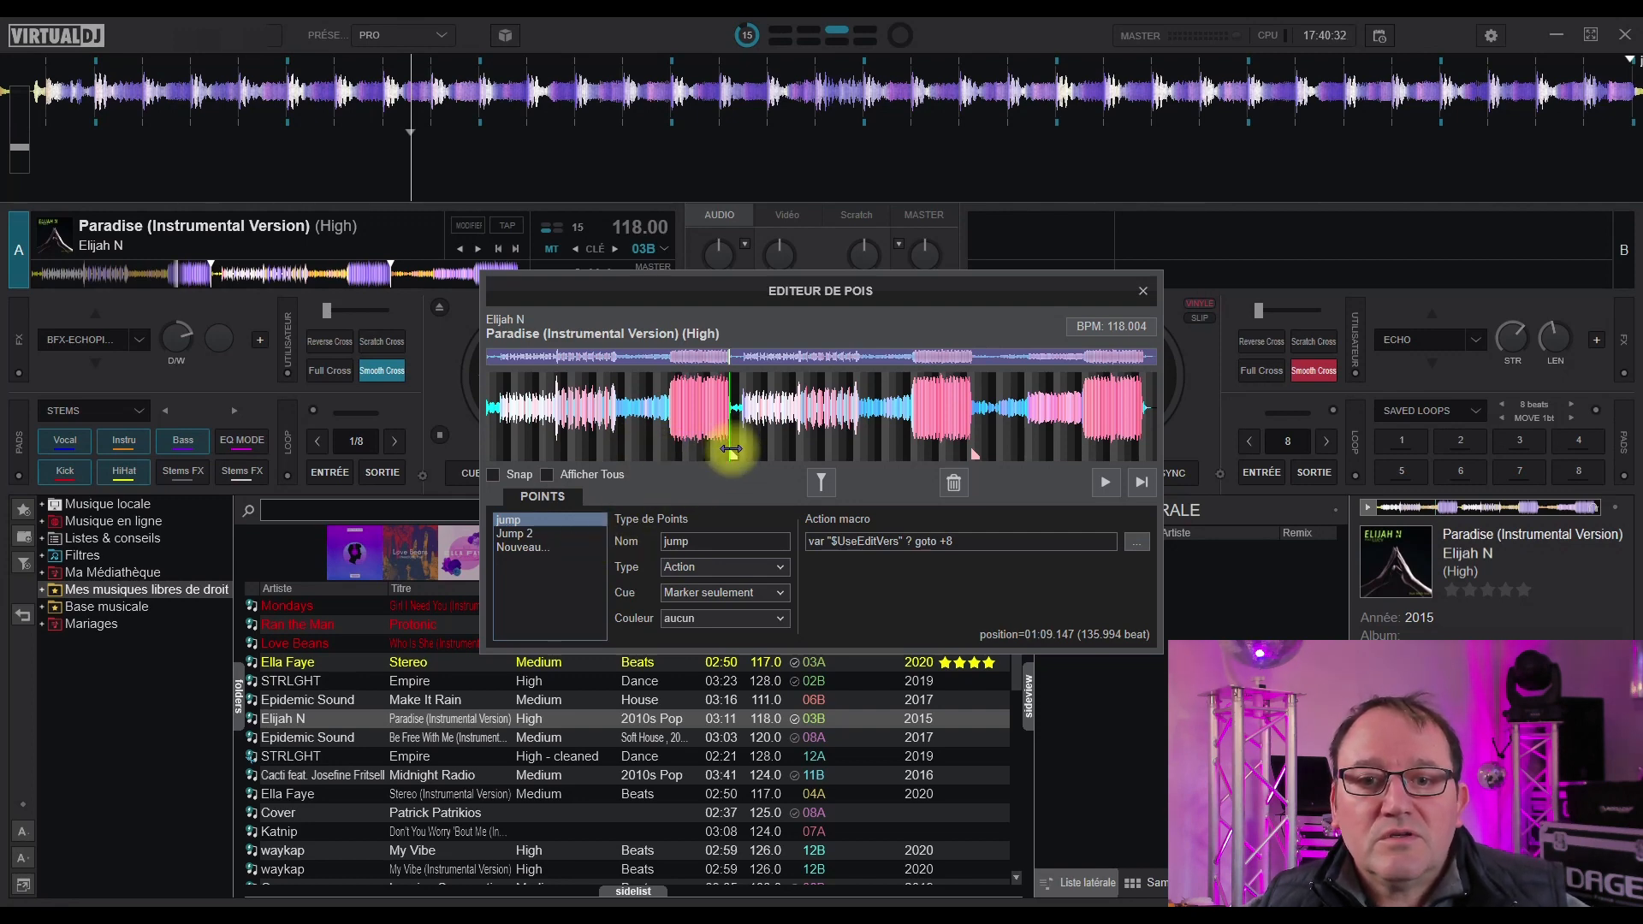
# Add a new point at about 36 seconds, at the start of the quiet passage, and name it Jump 3.
pyautogui.moveTo(731, 449); pyautogui.dragTo(615, 446)
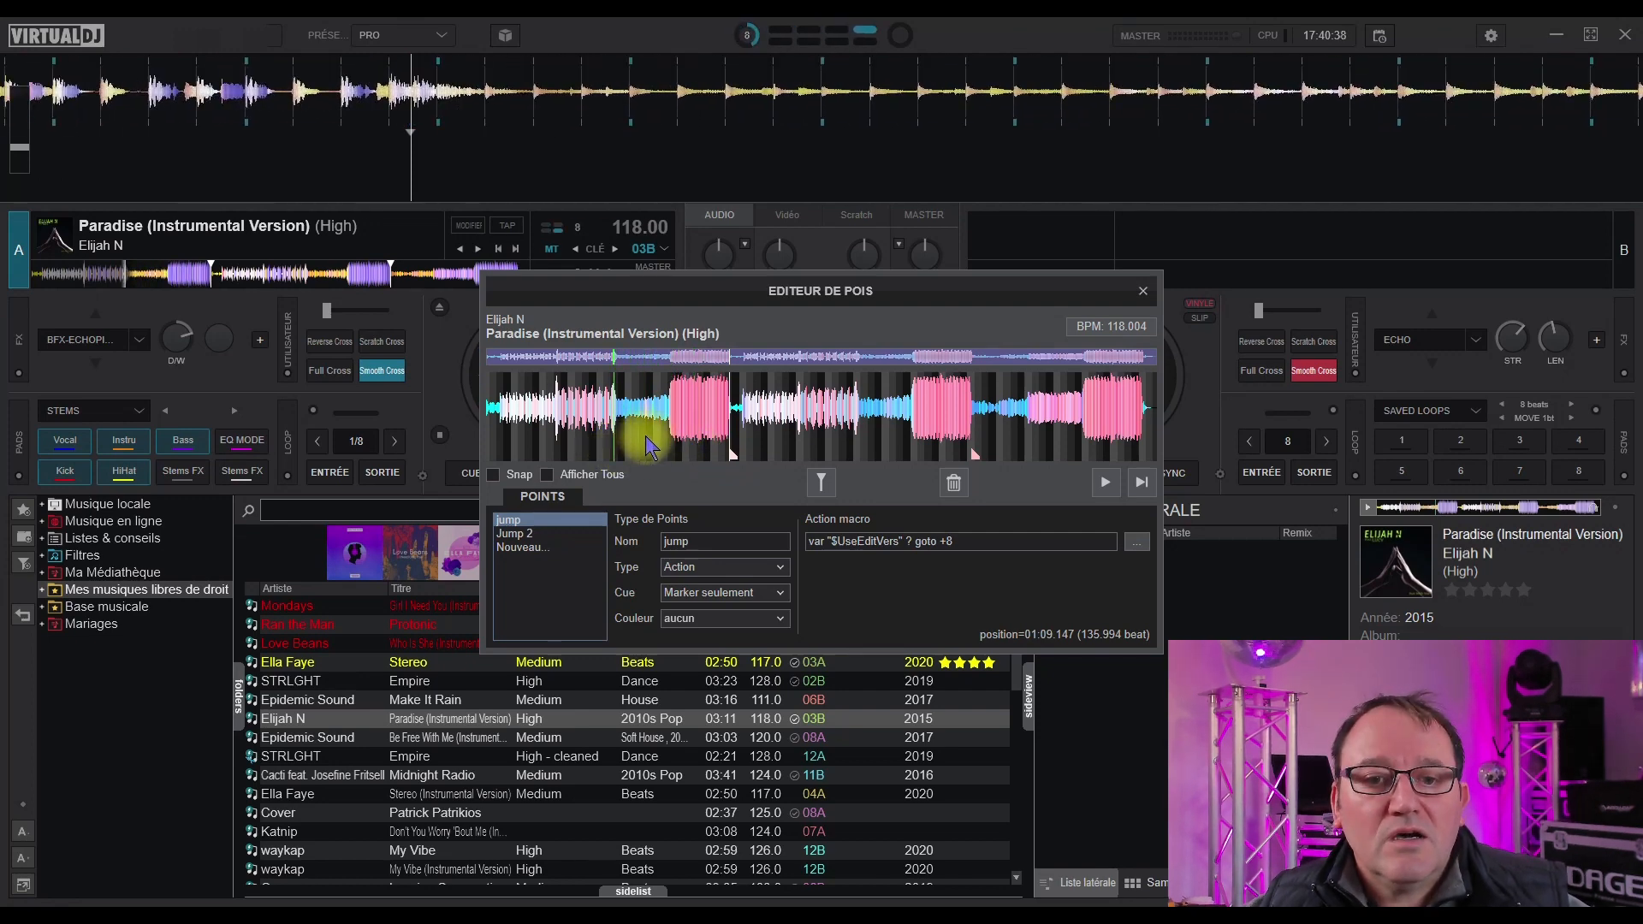
pyautogui.click(530, 548)
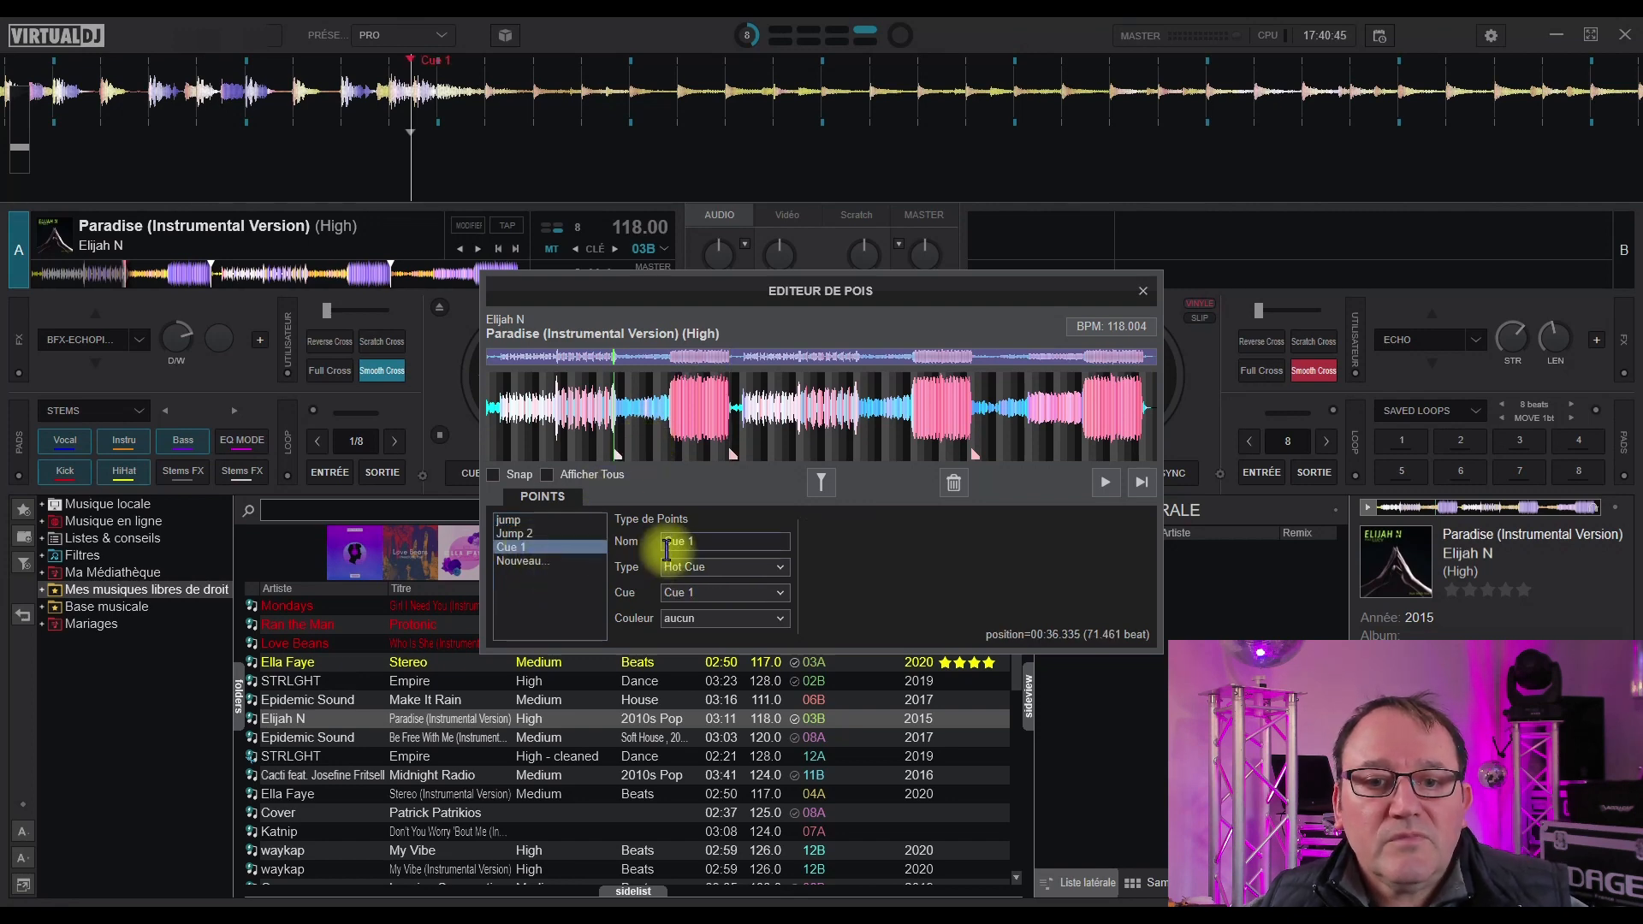
pyautogui.click(728, 540)
pyautogui.press('BackSpace')
pyautogui.press('BackSpace')
pyautogui.press('BackSpace')
pyautogui.press('BackSpace')
pyautogui.press('BackSpace')
pyautogui.write('Jump 3')
# Set the Jump 3 point's type to Action and its cue to Marker seulement.
pyautogui.click(719, 567)
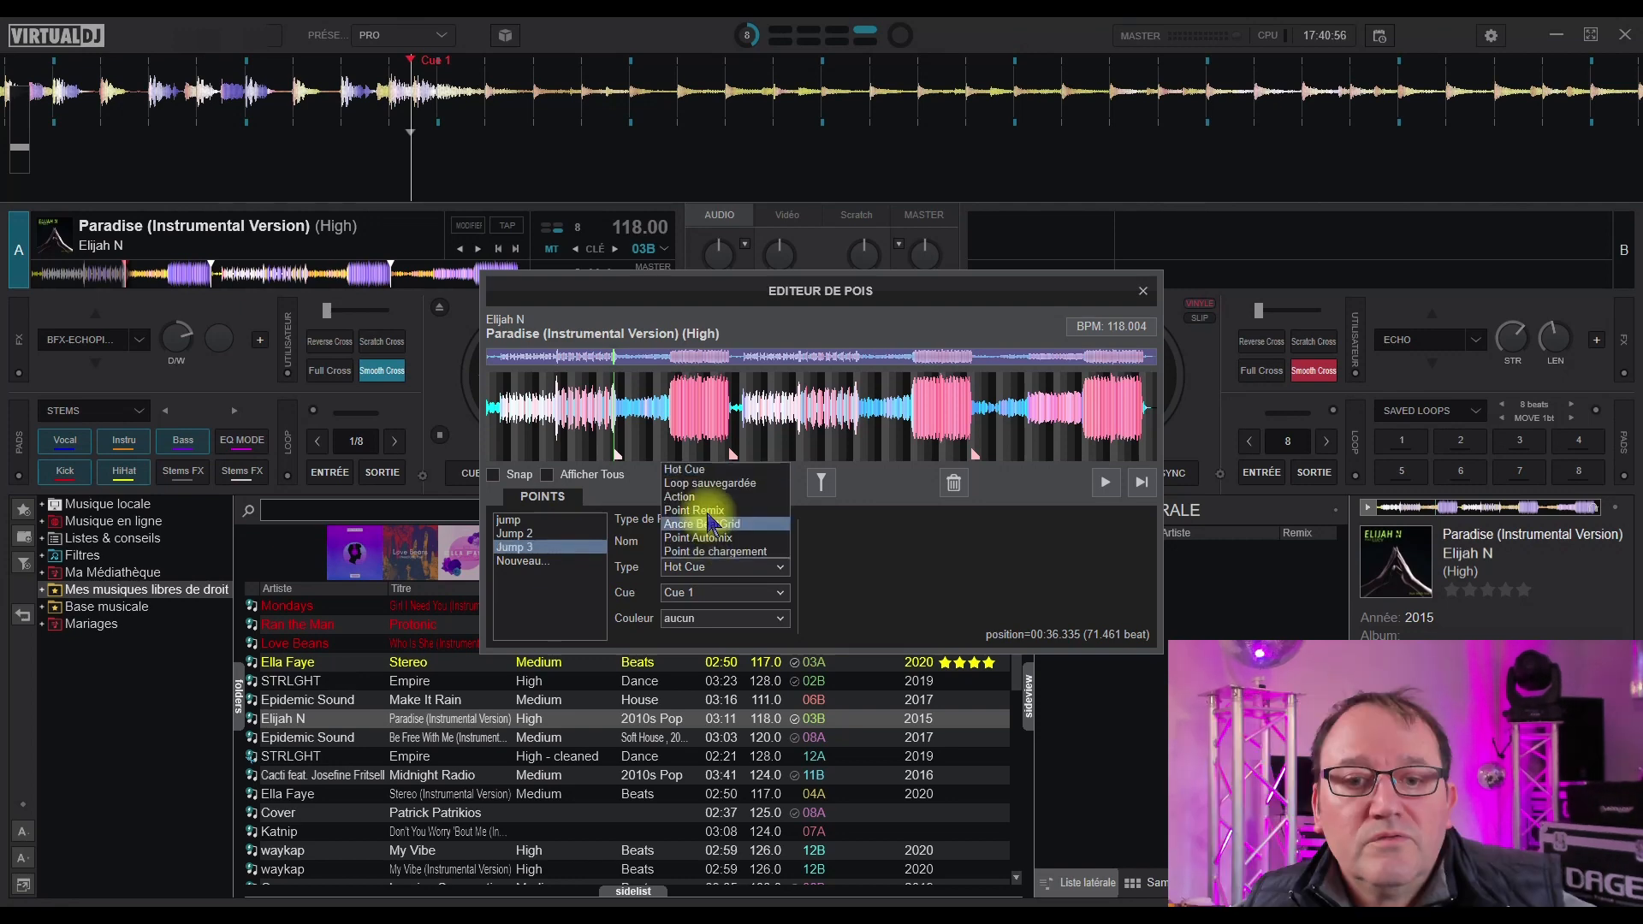
pyautogui.click(694, 470)
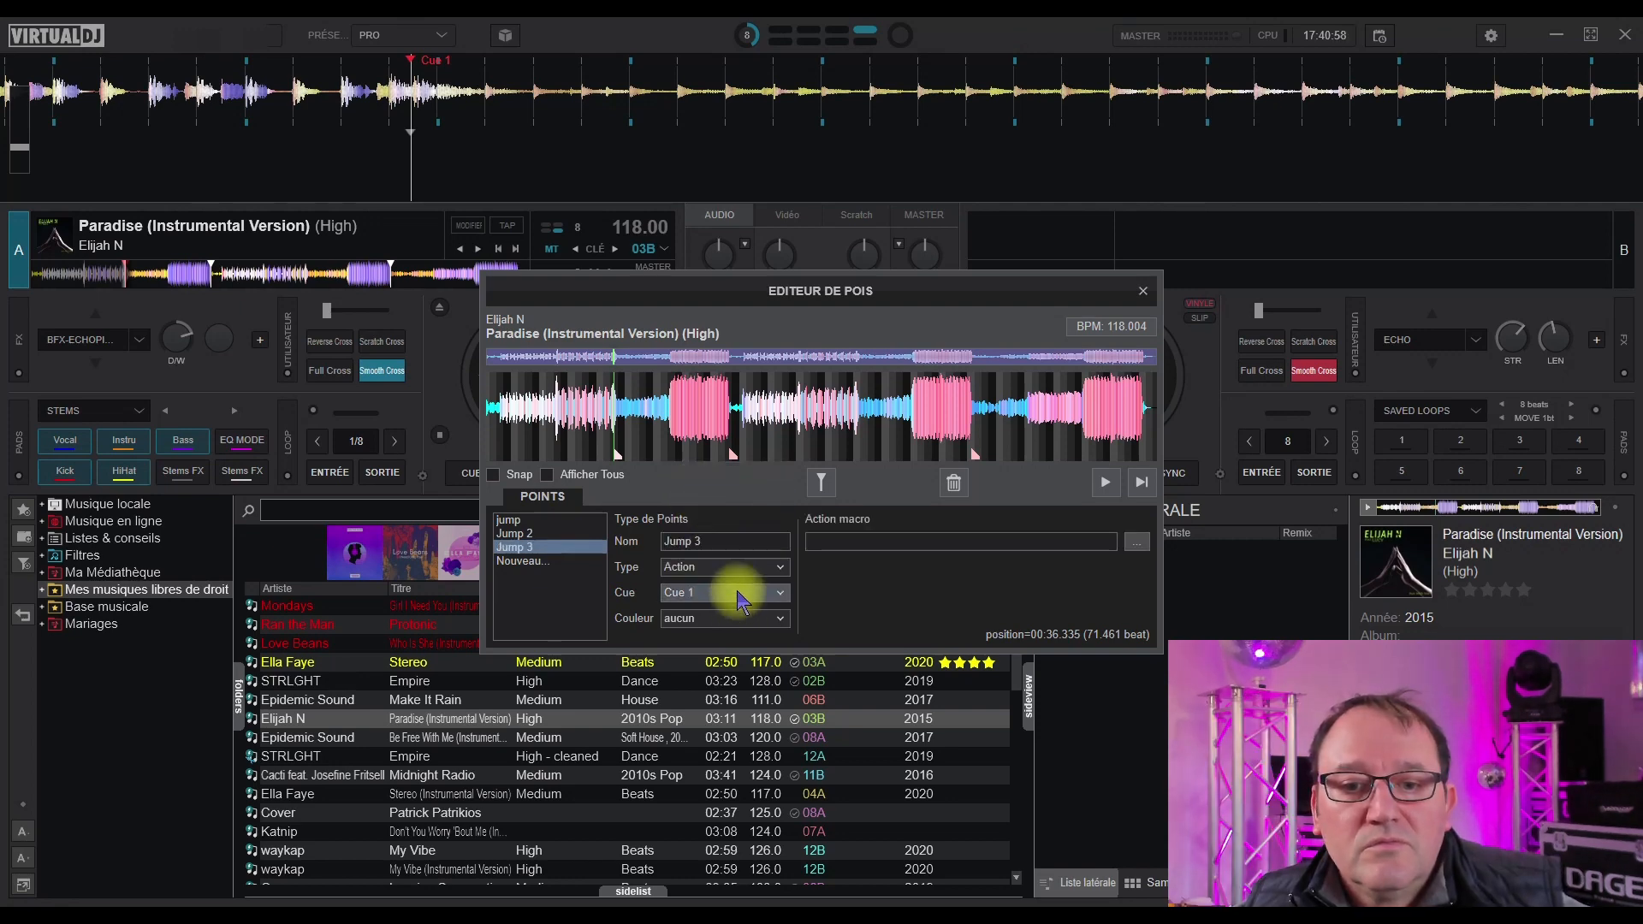
pyautogui.click(738, 599)
pyautogui.click(710, 471)
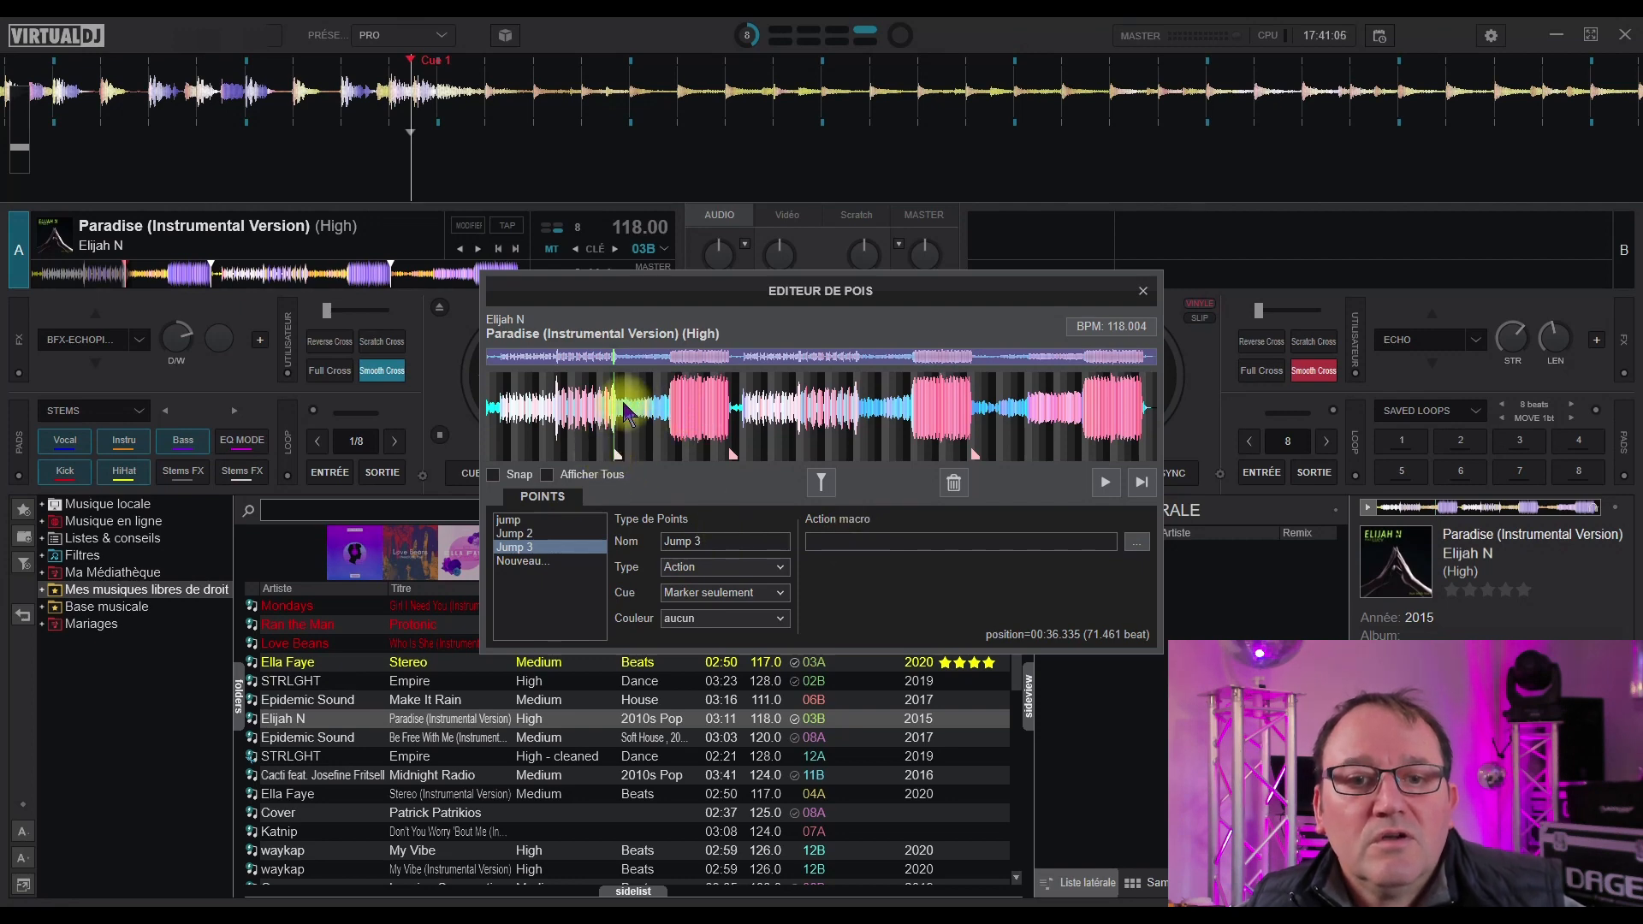
# Move the Jump 3 marker to the beat-grid boundary at about 36.6 seconds.
pyautogui.scroll(4, 638, 423)
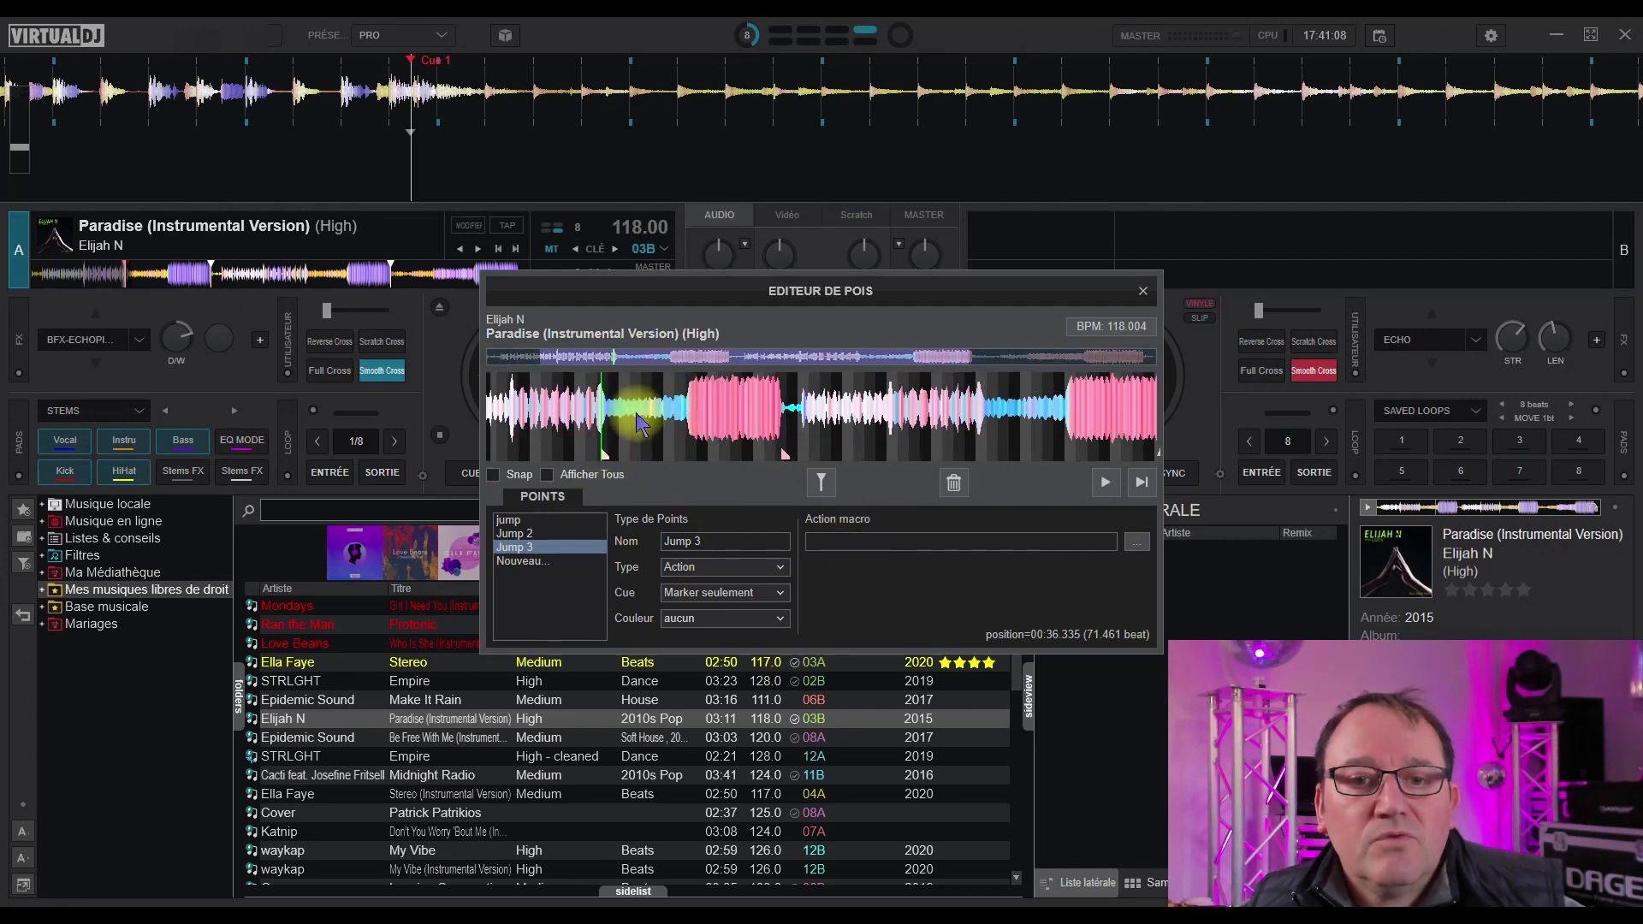
pyautogui.moveTo(706, 357)
pyautogui.mouseDown()
pyautogui.moveTo(648, 357)
pyautogui.moveTo(705, 417)
pyautogui.moveTo(676, 413)
pyautogui.mouseUp()
pyautogui.scroll(7, 736, 430)
pyautogui.moveTo(1058, 413); pyautogui.dragTo(690, 416)
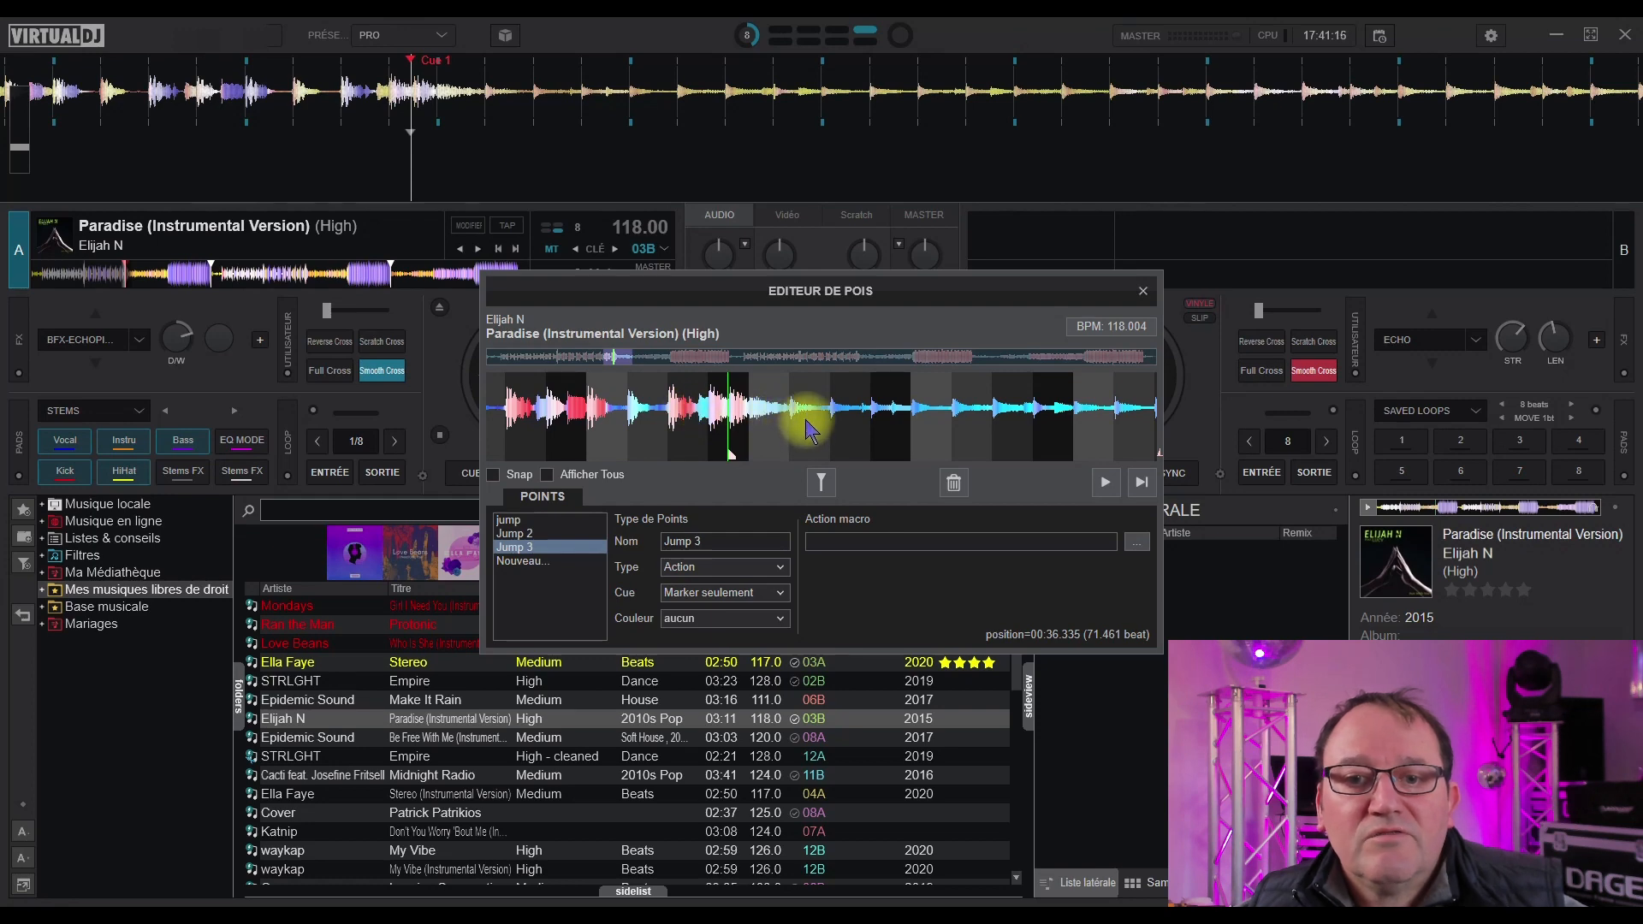
pyautogui.scroll(3, 778, 414)
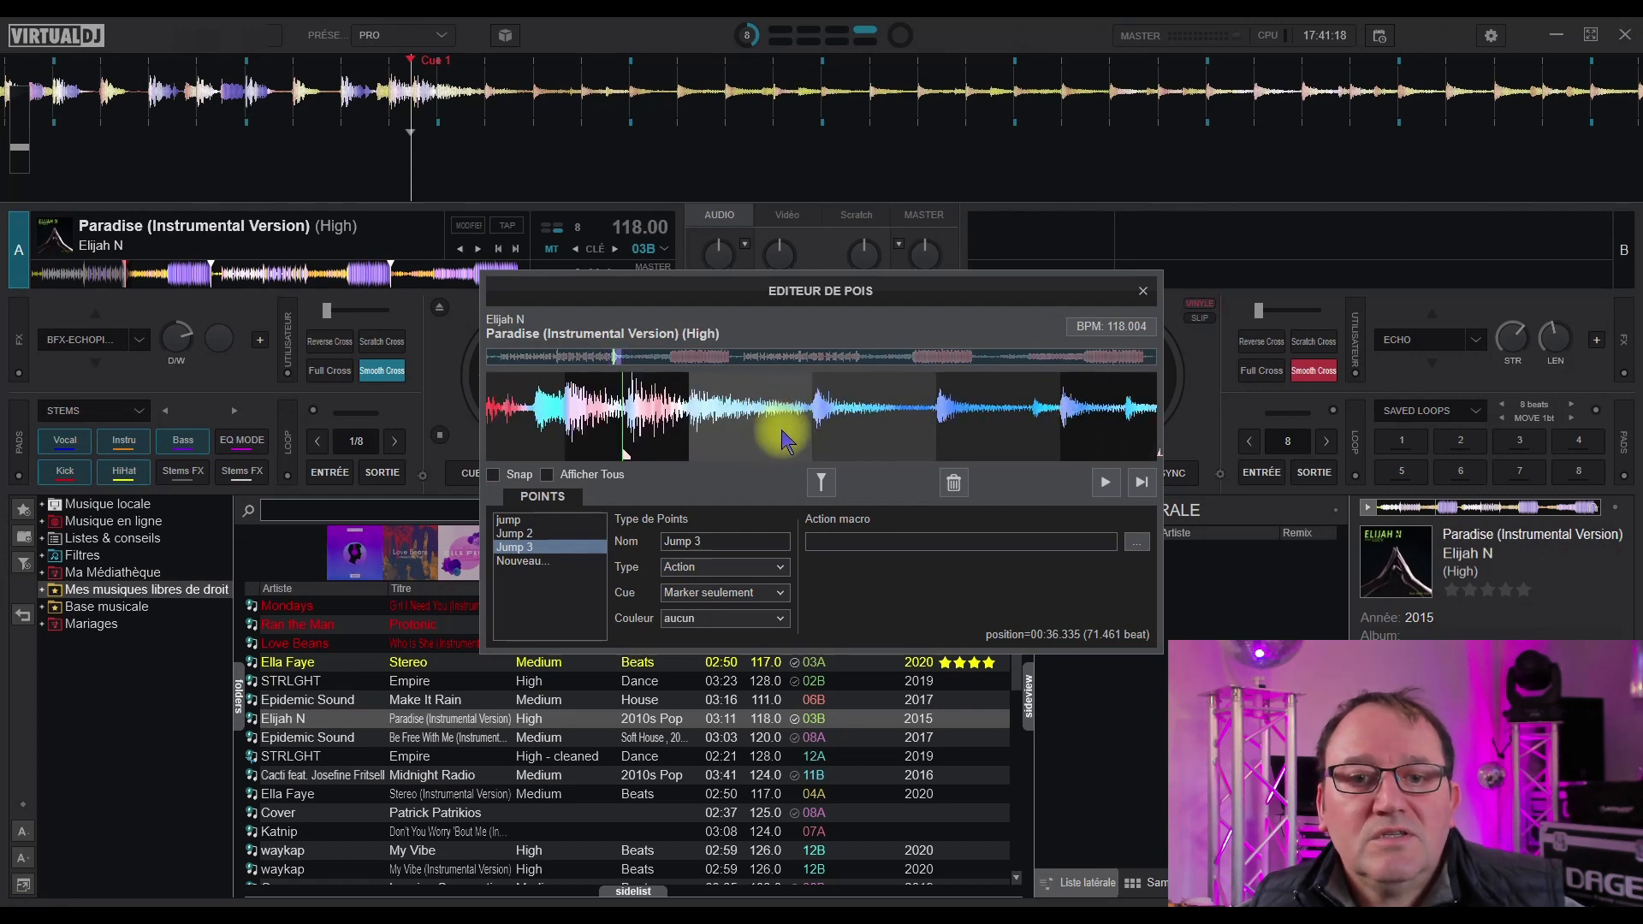
pyautogui.moveTo(622, 428); pyautogui.dragTo(690, 447)
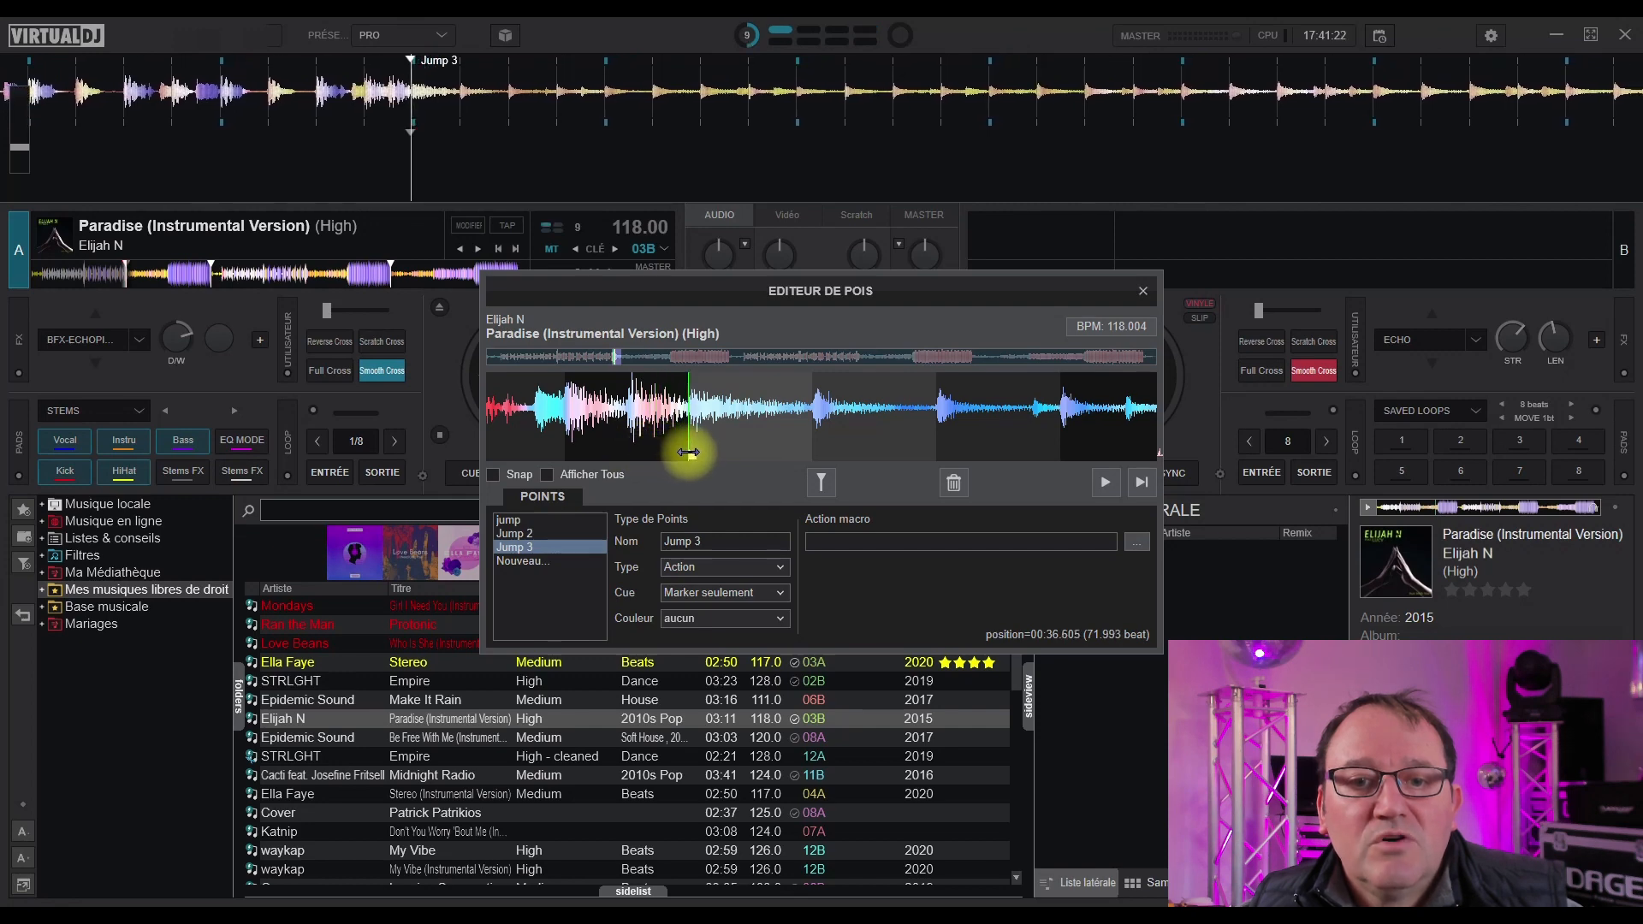
# Fine-tune the Jump 3 marker exactly onto beat 72.000, at 00:36.609.
pyautogui.scroll(4, 752, 433)
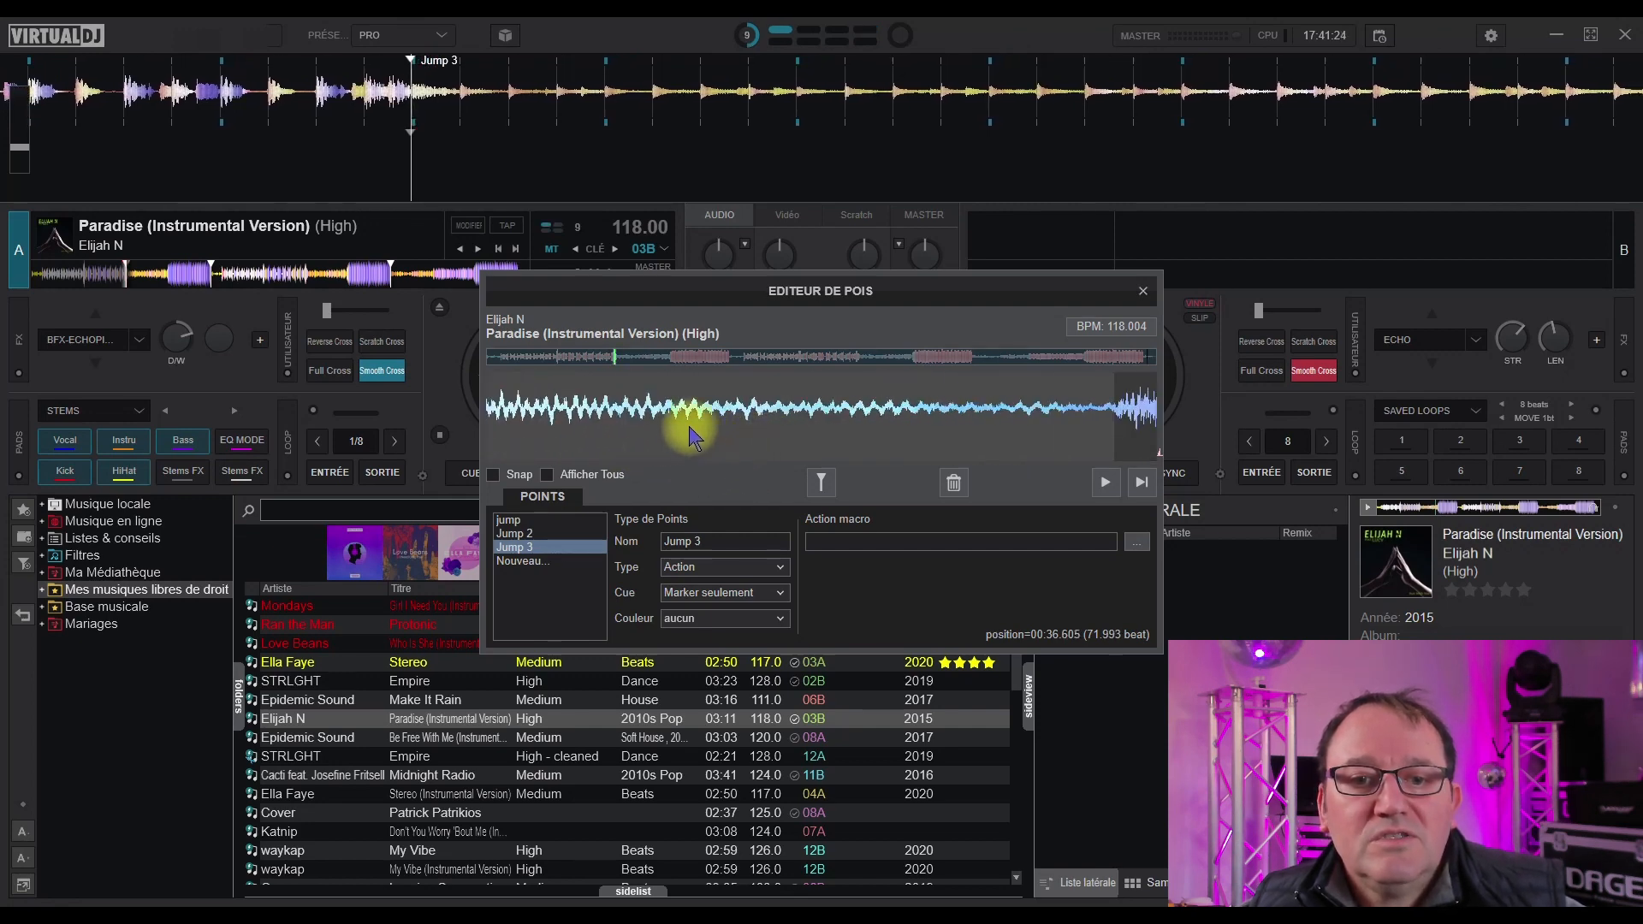
pyautogui.moveTo(687, 416)
pyautogui.mouseDown()
pyautogui.moveTo(664, 418)
pyautogui.moveTo(985, 424)
pyautogui.mouseUp()
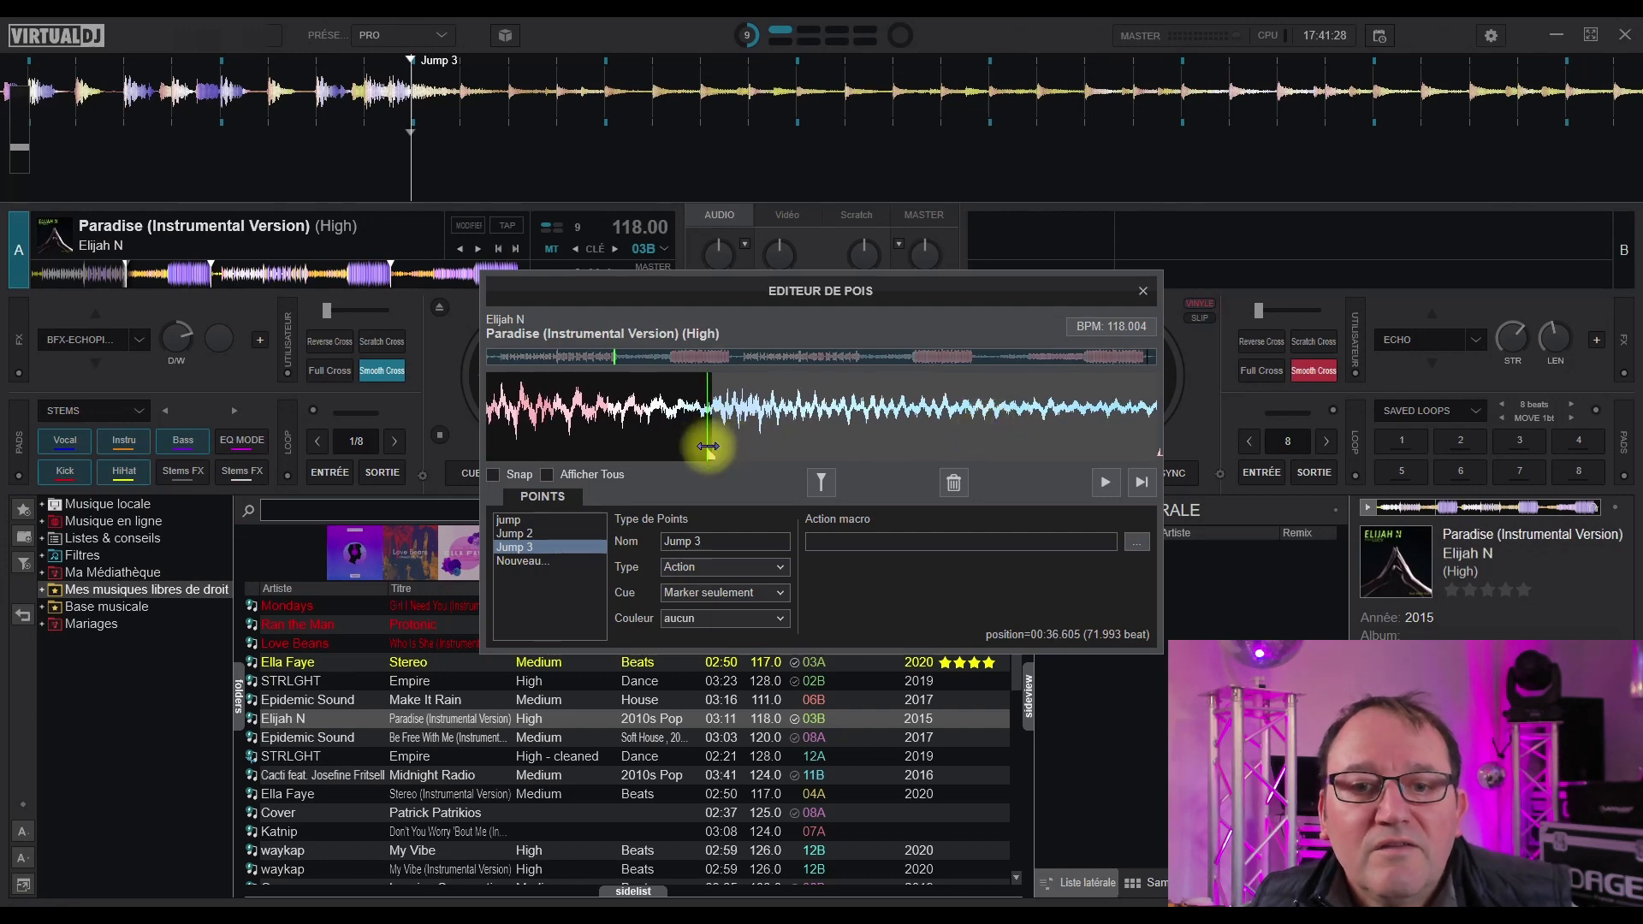
pyautogui.click(712, 451)
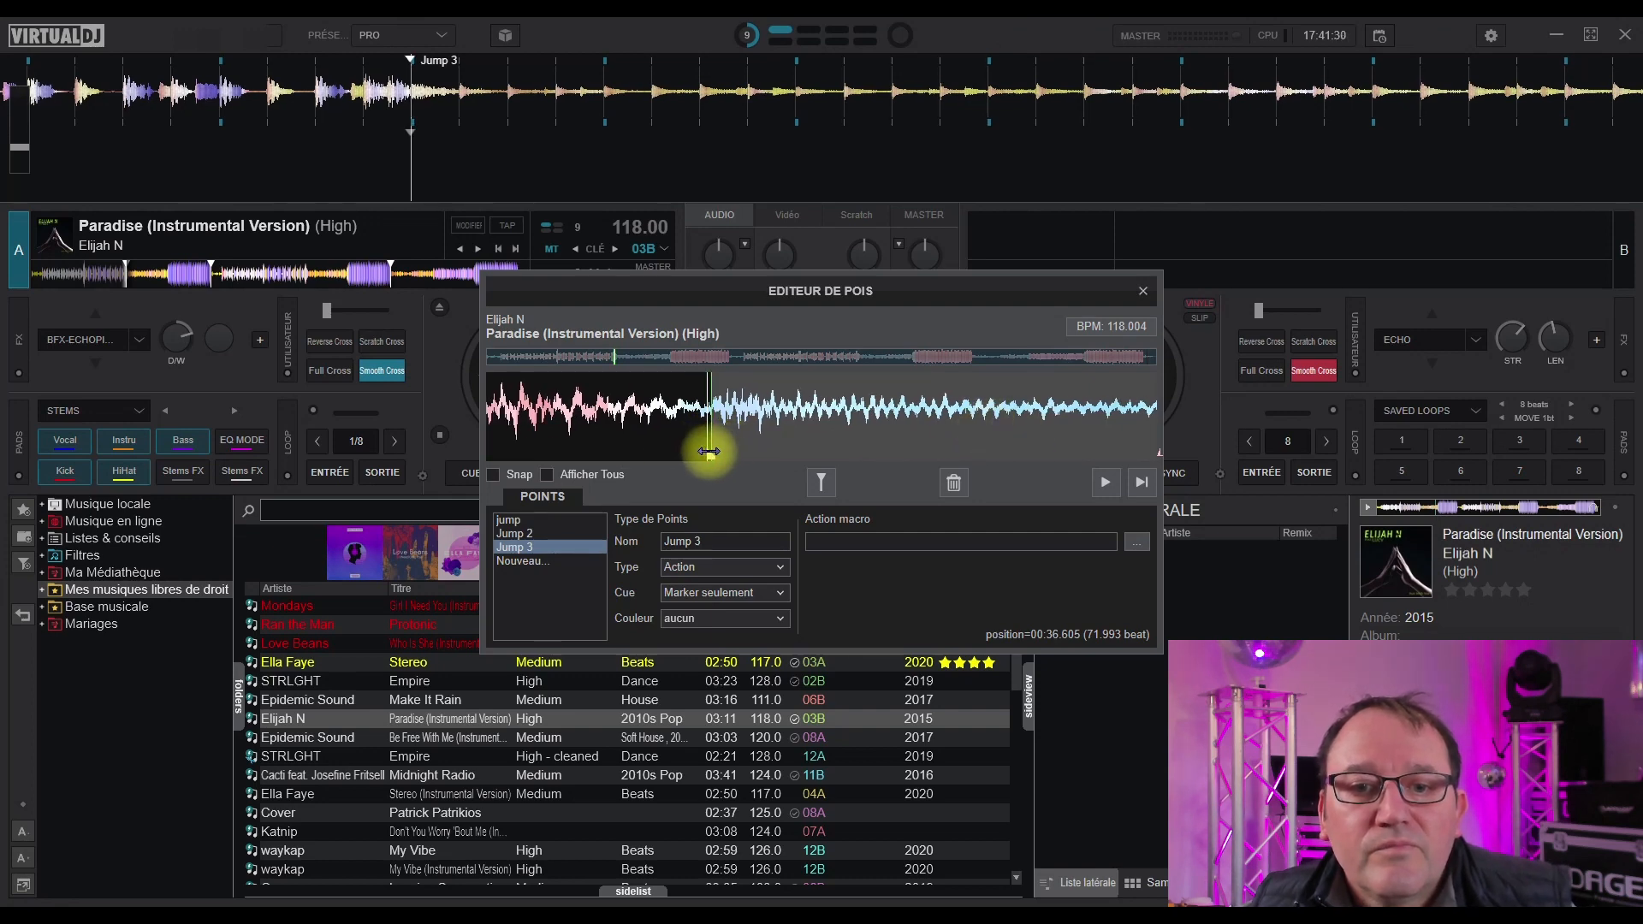
pyautogui.moveTo(709, 456); pyautogui.dragTo(694, 458)
pyautogui.moveTo(707, 443); pyautogui.dragTo(716, 445)
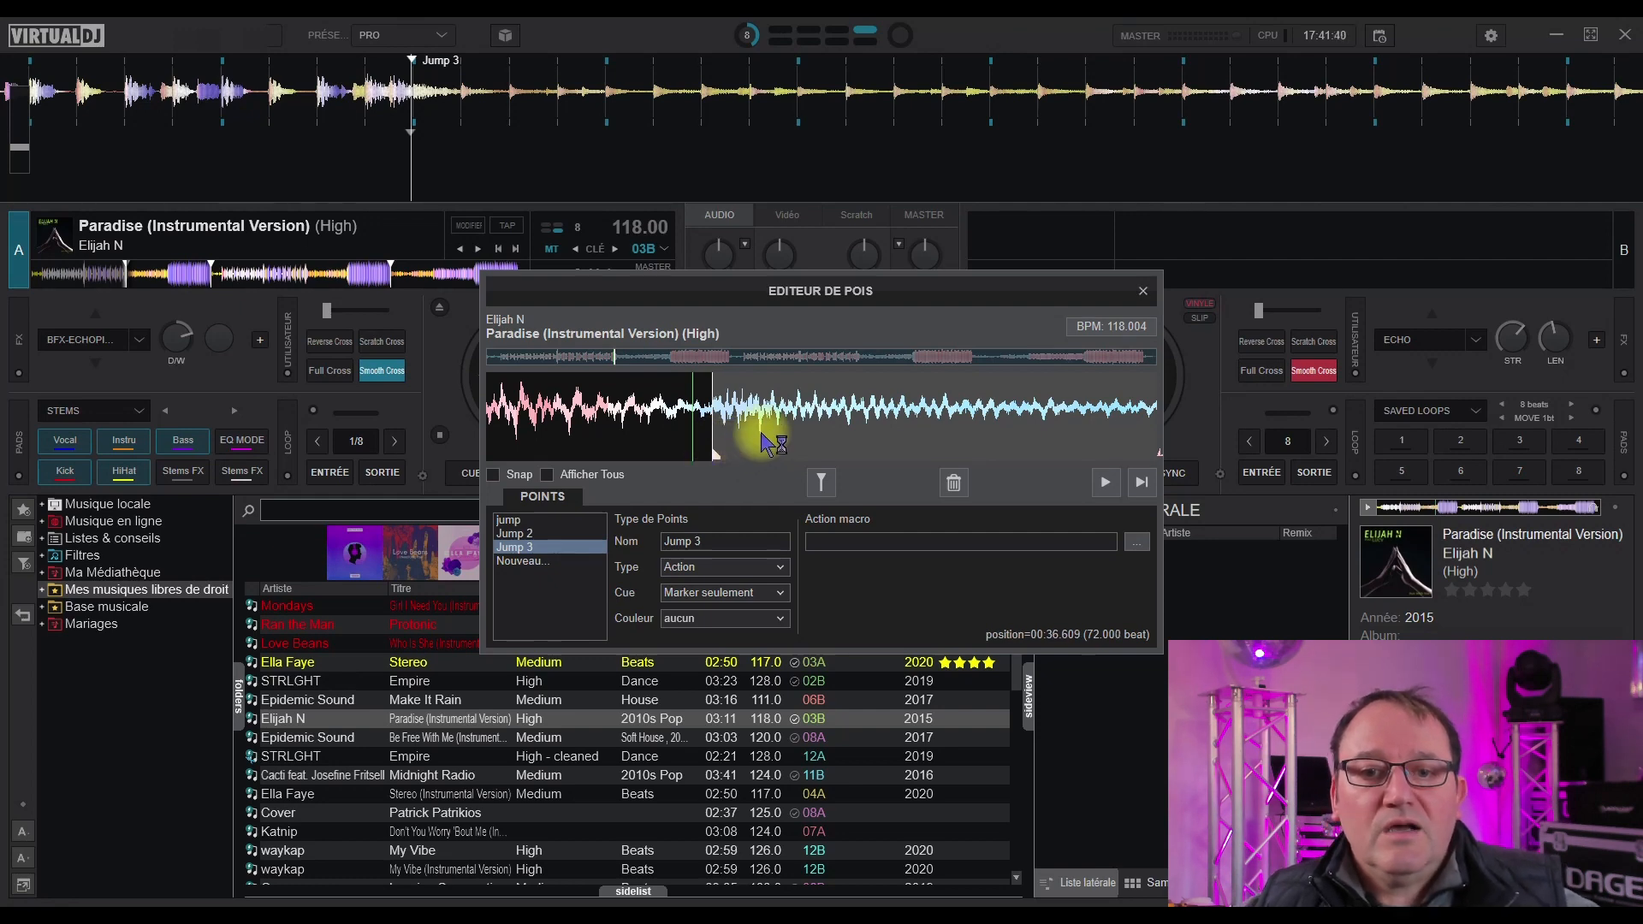
# Check the beats in the quiet passage after Jump 3, set the point's action macro to goto +16, and close the POI editor.
pyautogui.scroll(-5, 761, 429)
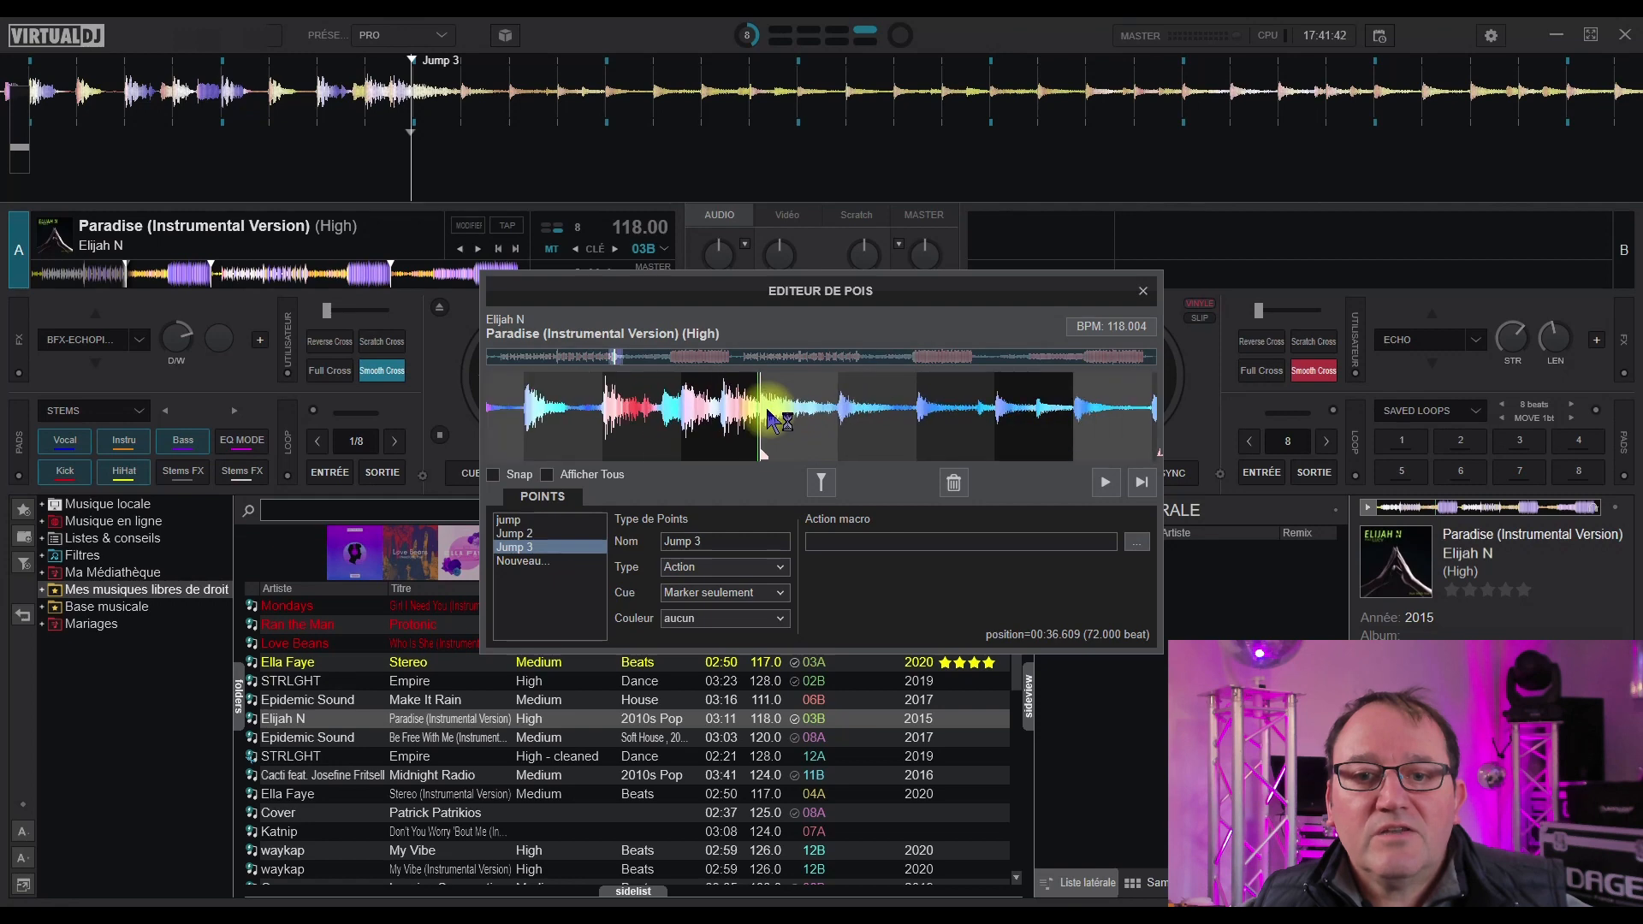
pyautogui.scroll(4, 770, 419)
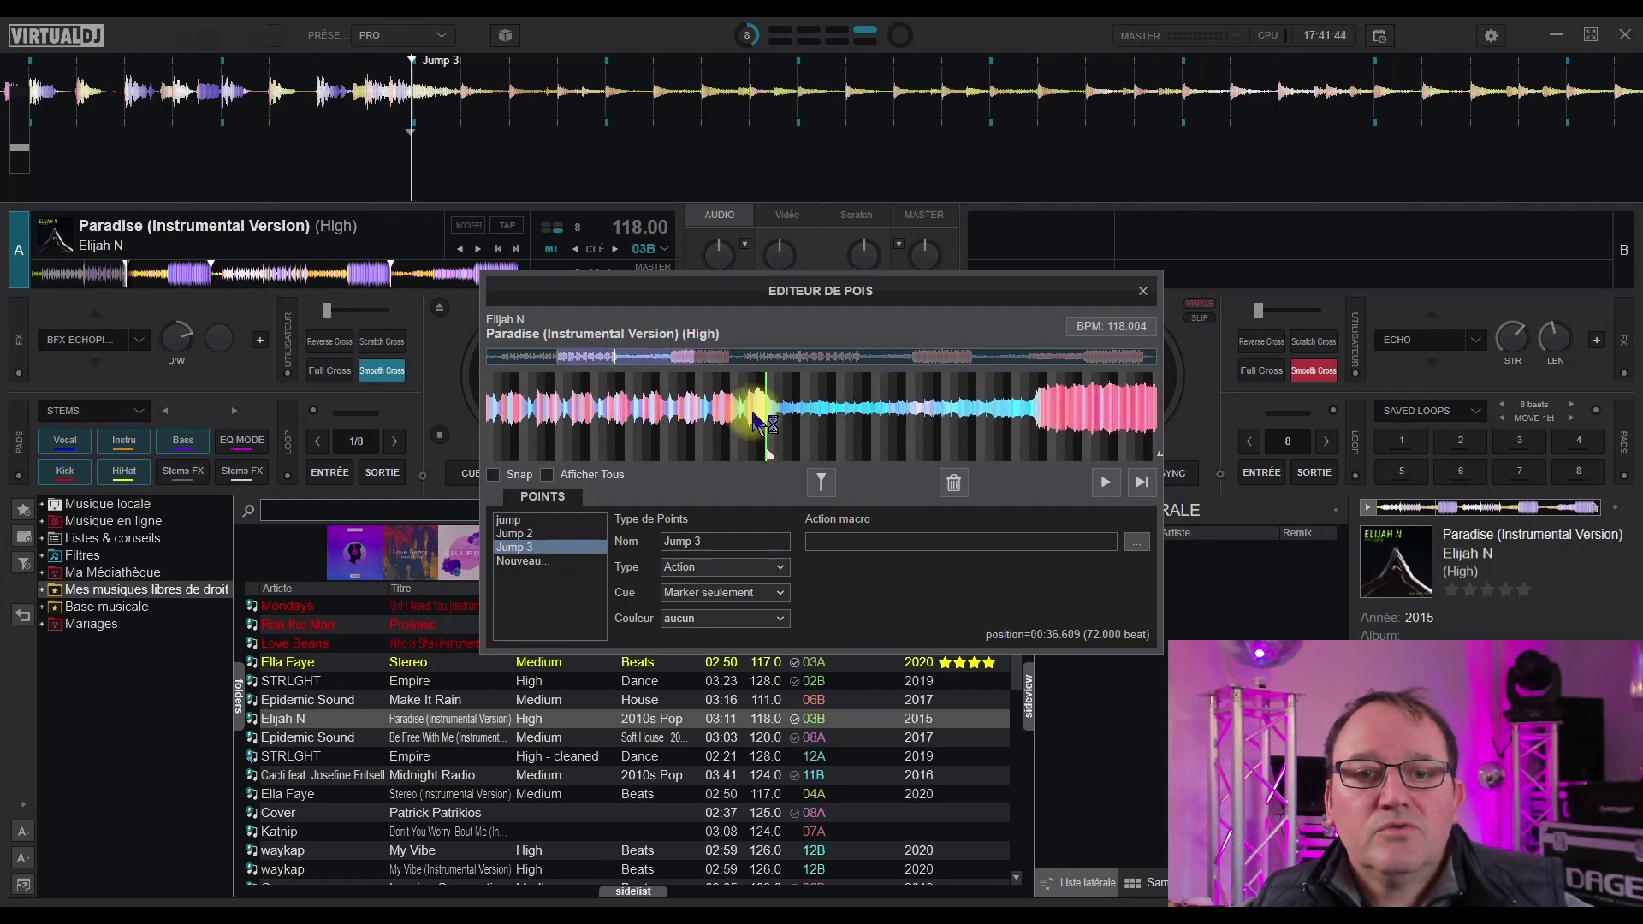
pyautogui.scroll(-1, 677, 418)
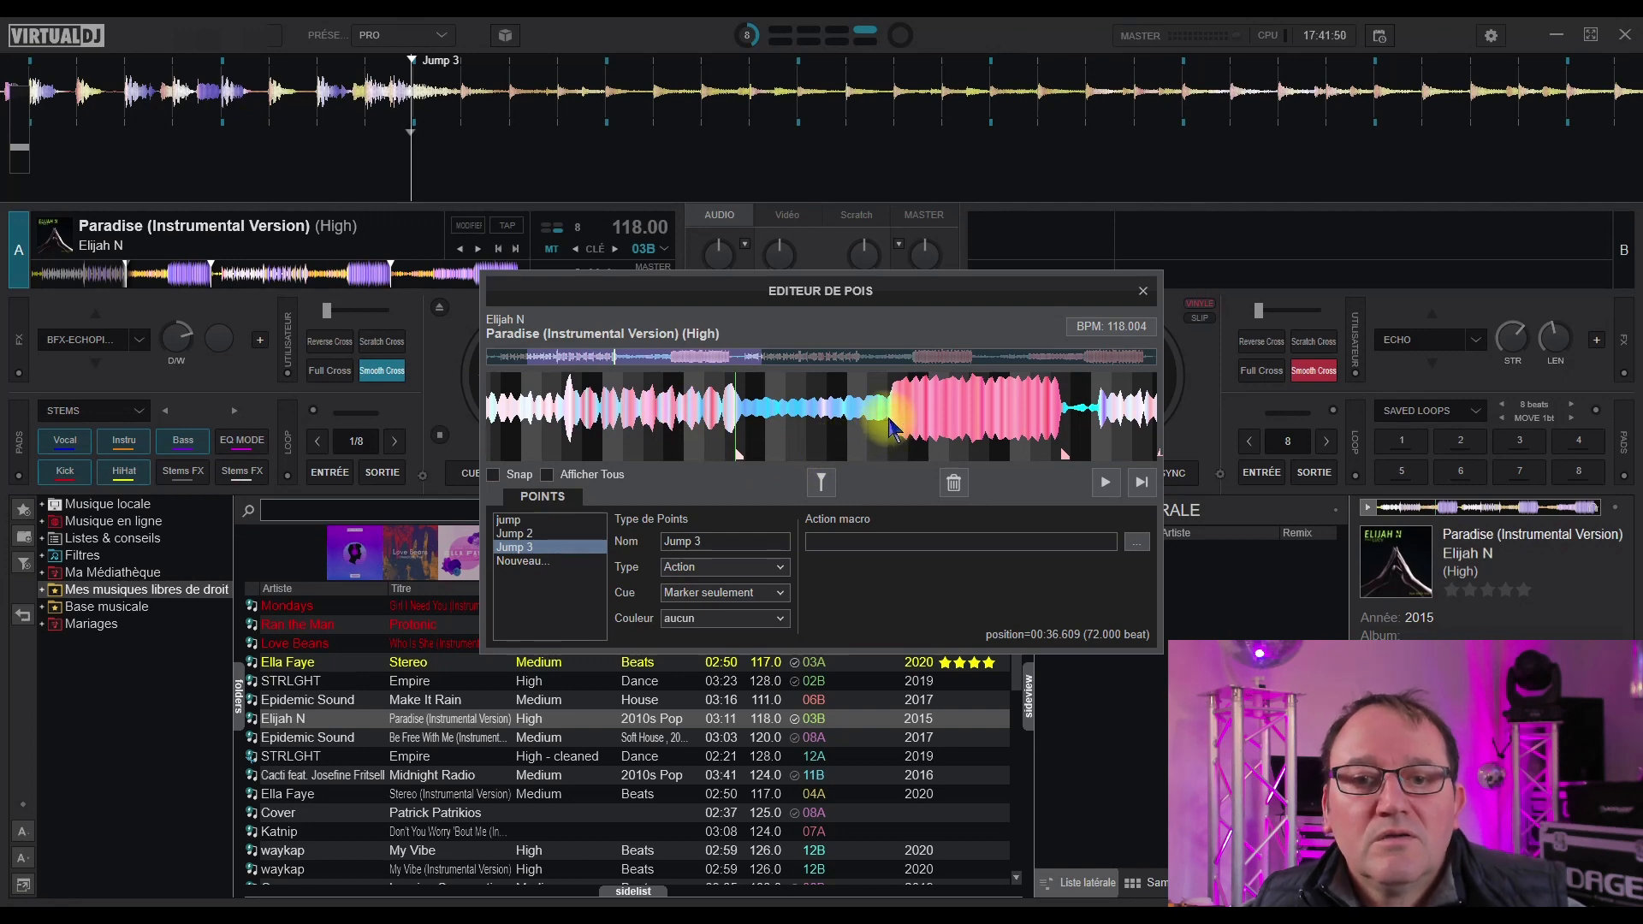
pyautogui.scroll(2, 711, 438)
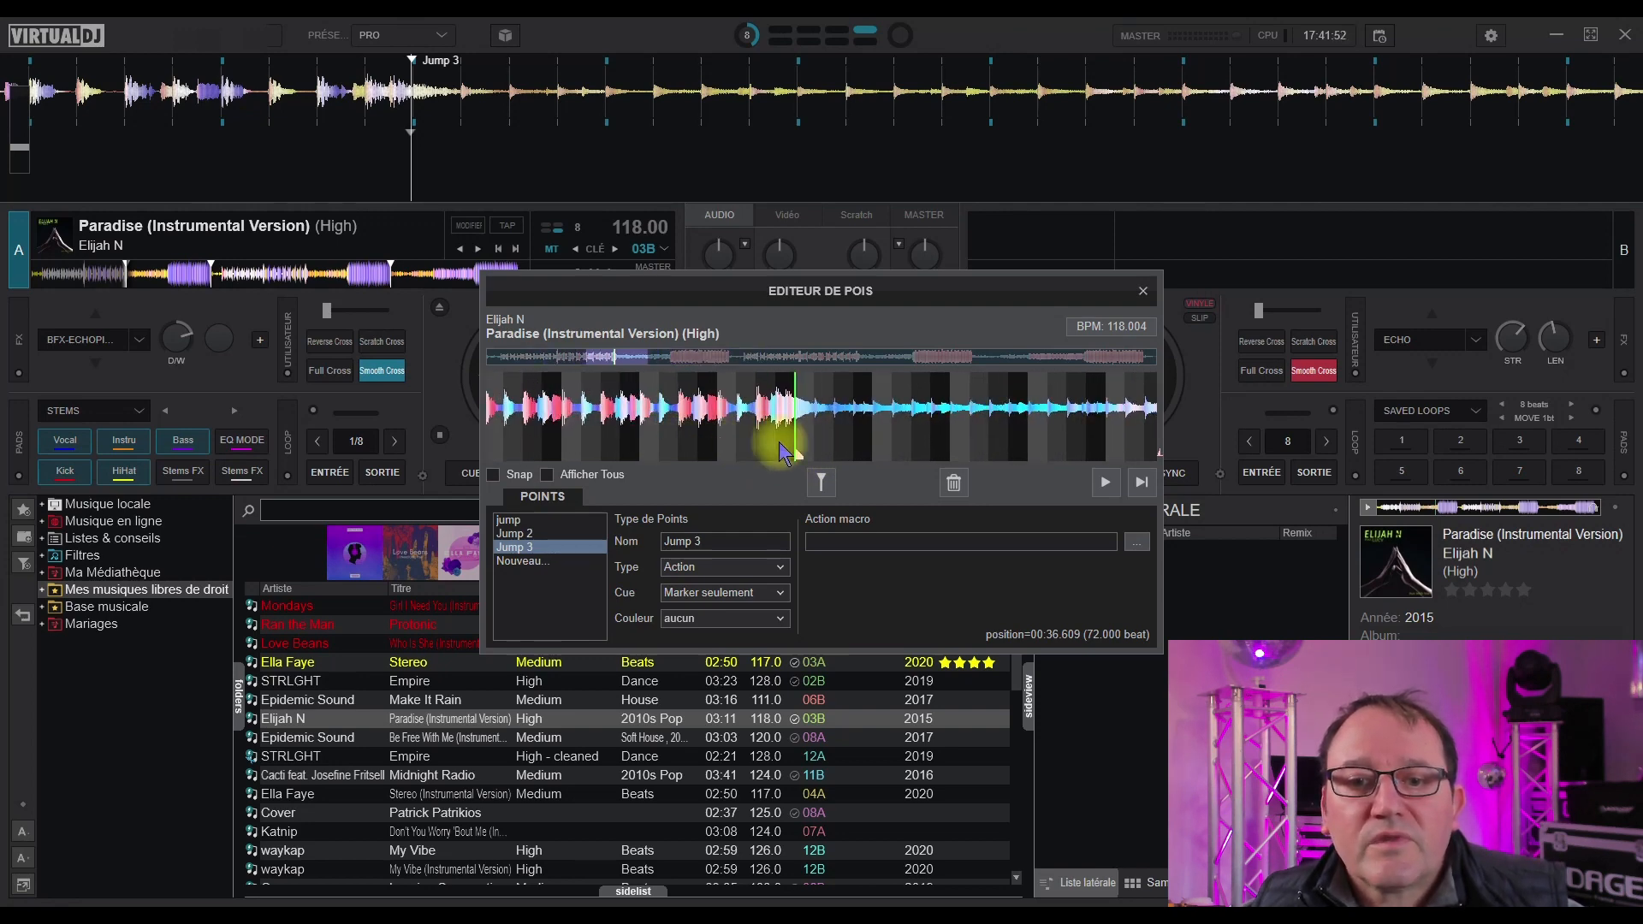
pyautogui.moveTo(753, 432); pyautogui.dragTo(504, 445)
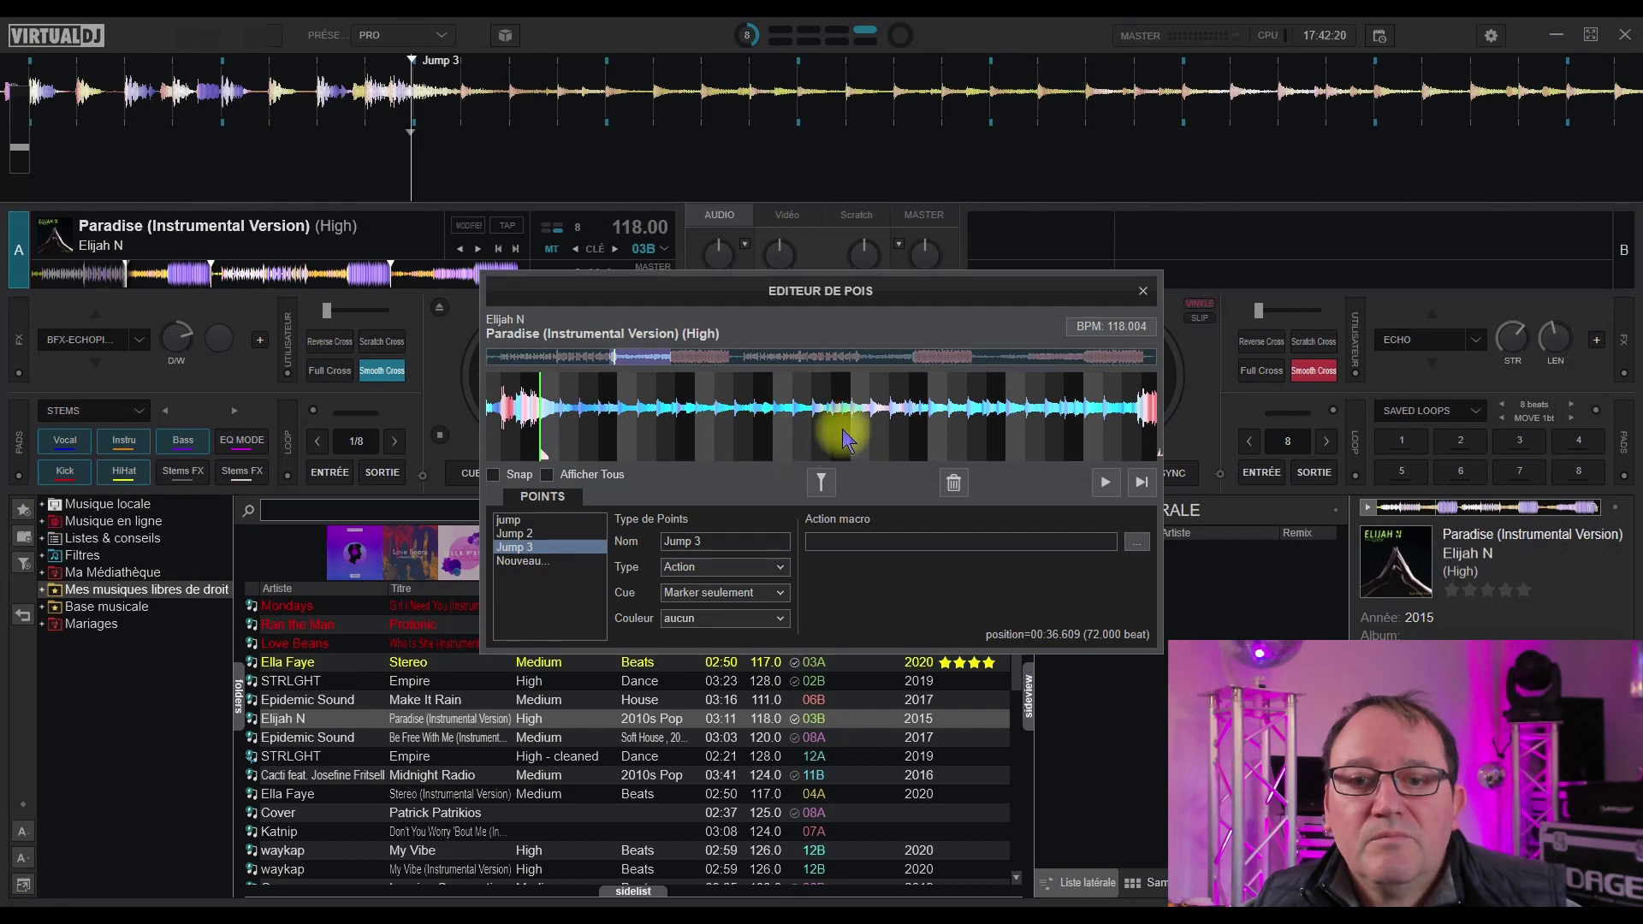
pyautogui.click(825, 545)
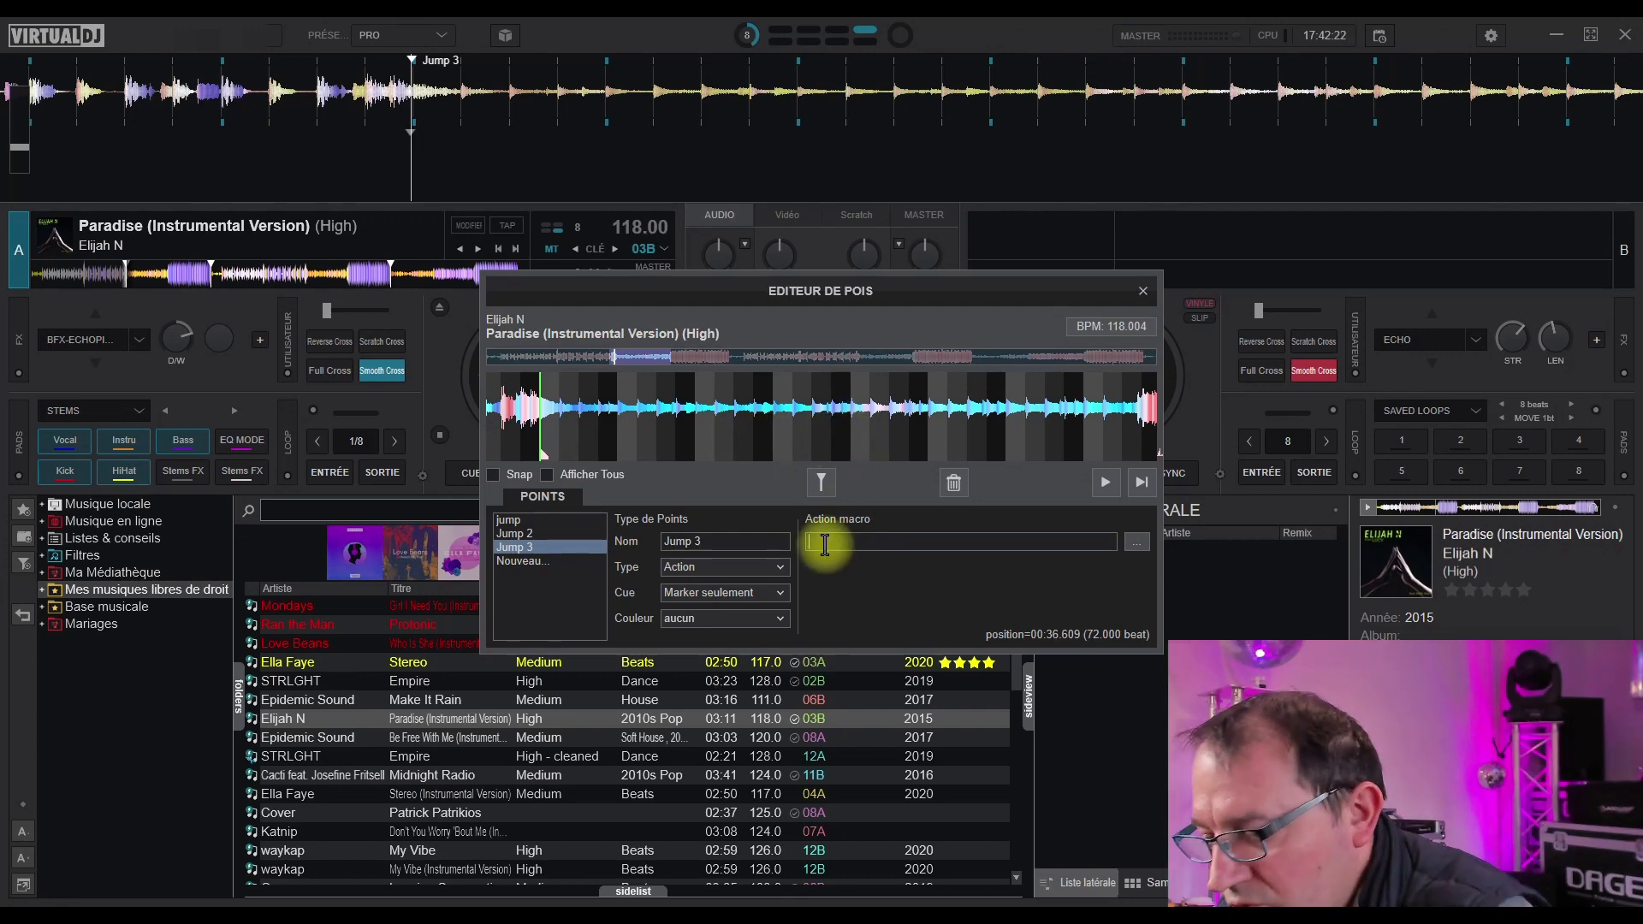
pyautogui.write('goto +1')
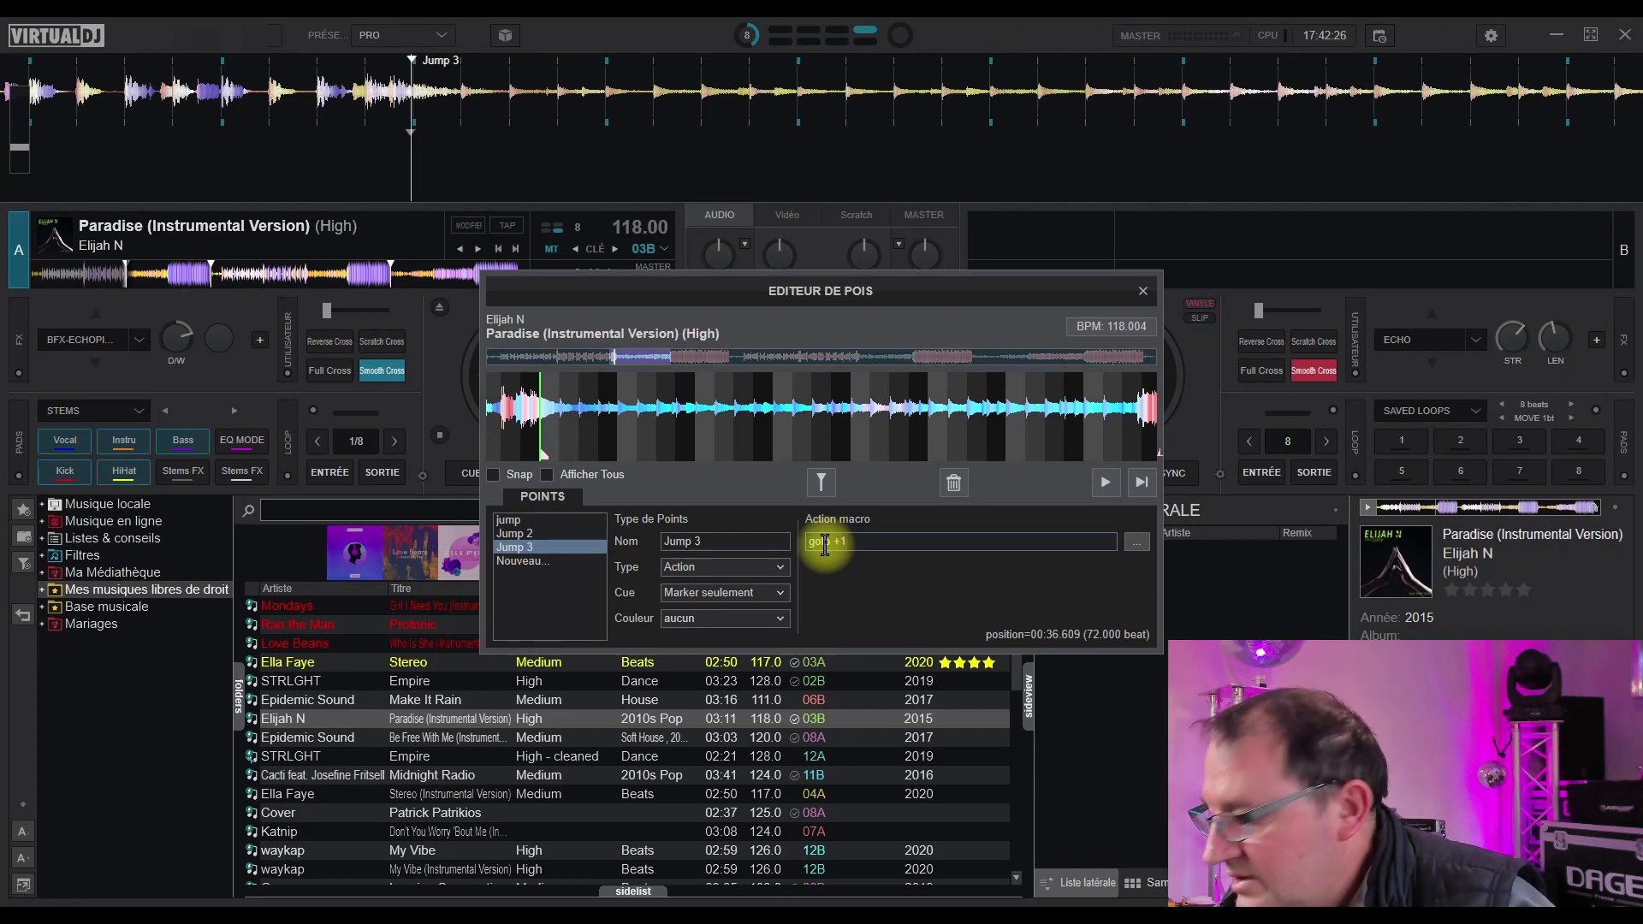
pyautogui.write('6')
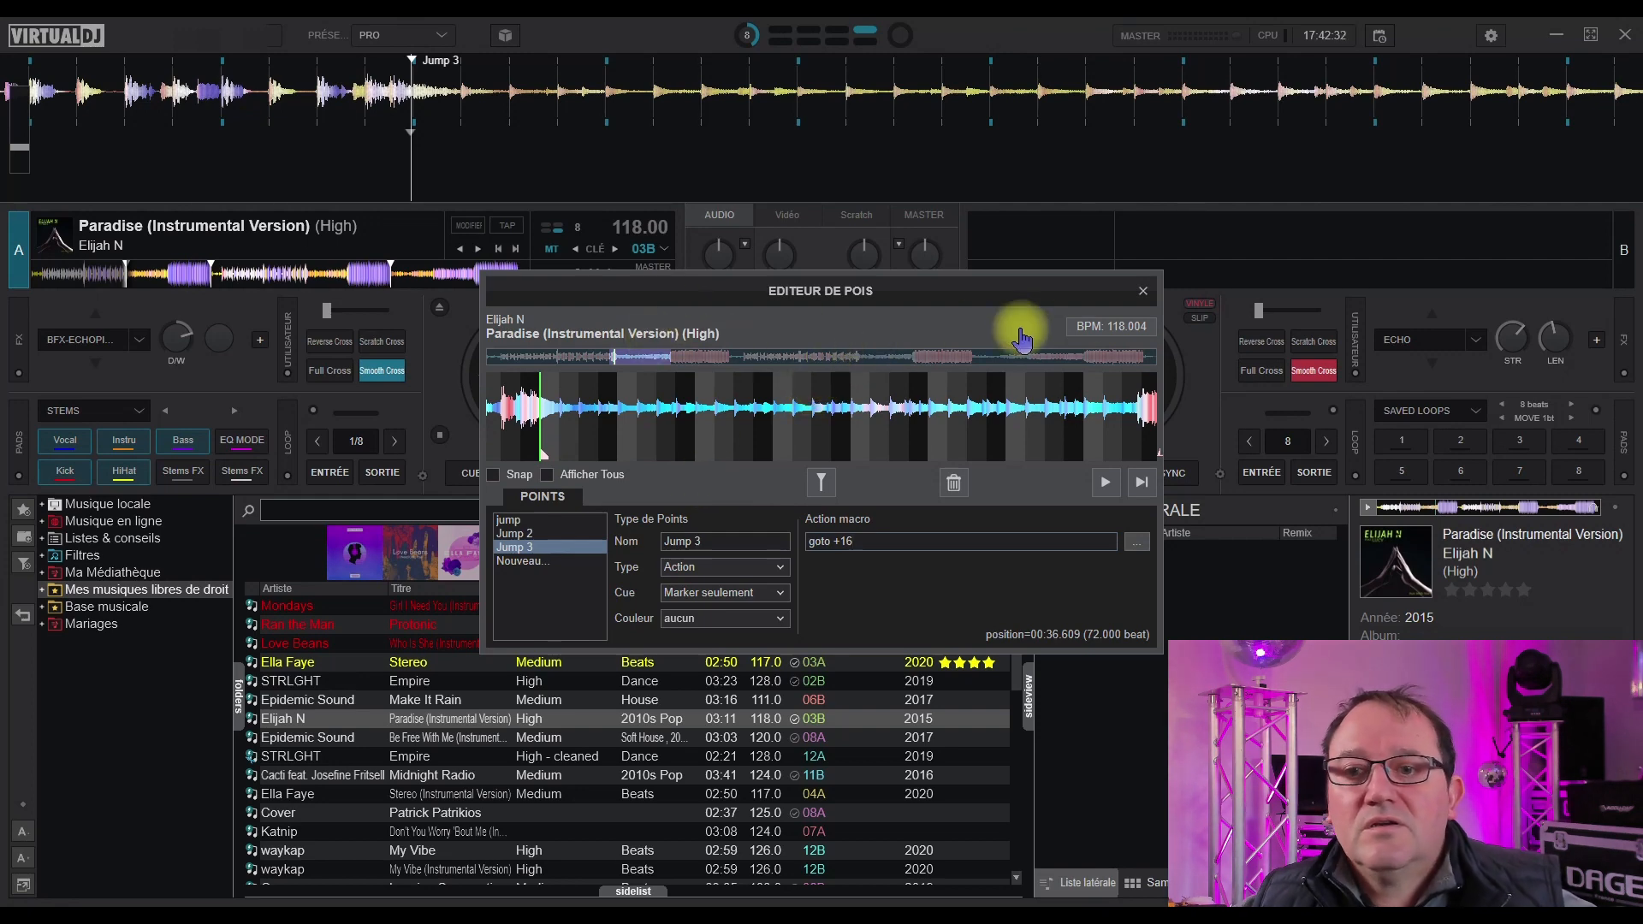
pyautogui.click(1145, 299)
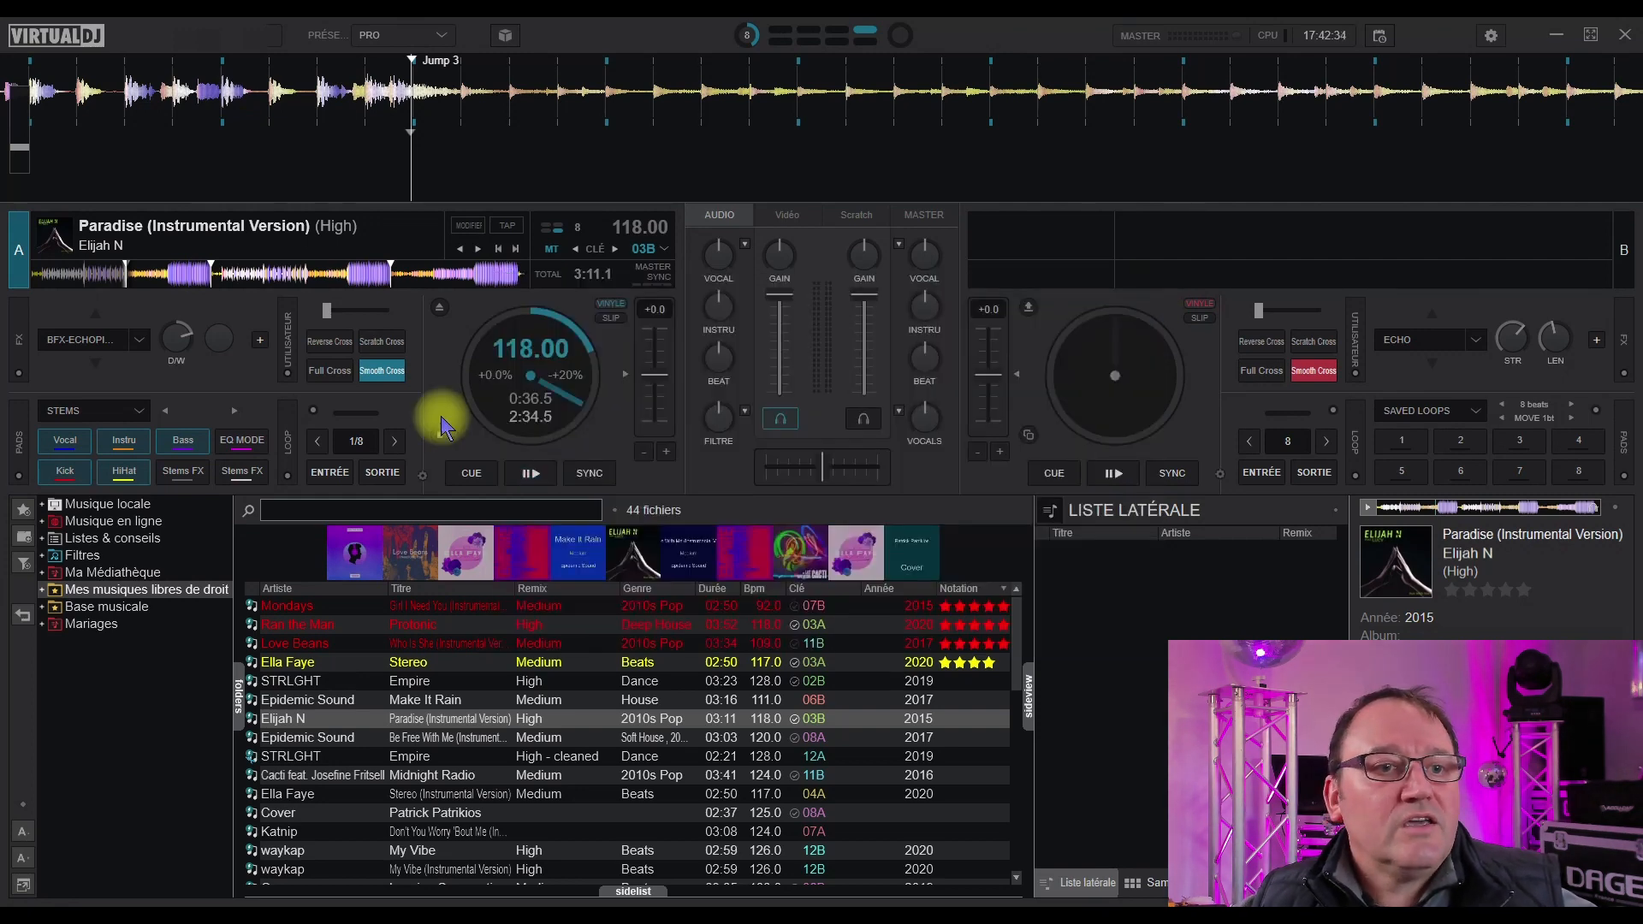
# Play the track through the Jump 3 point and through the jump point to test both skips.
pyautogui.click(107, 272)
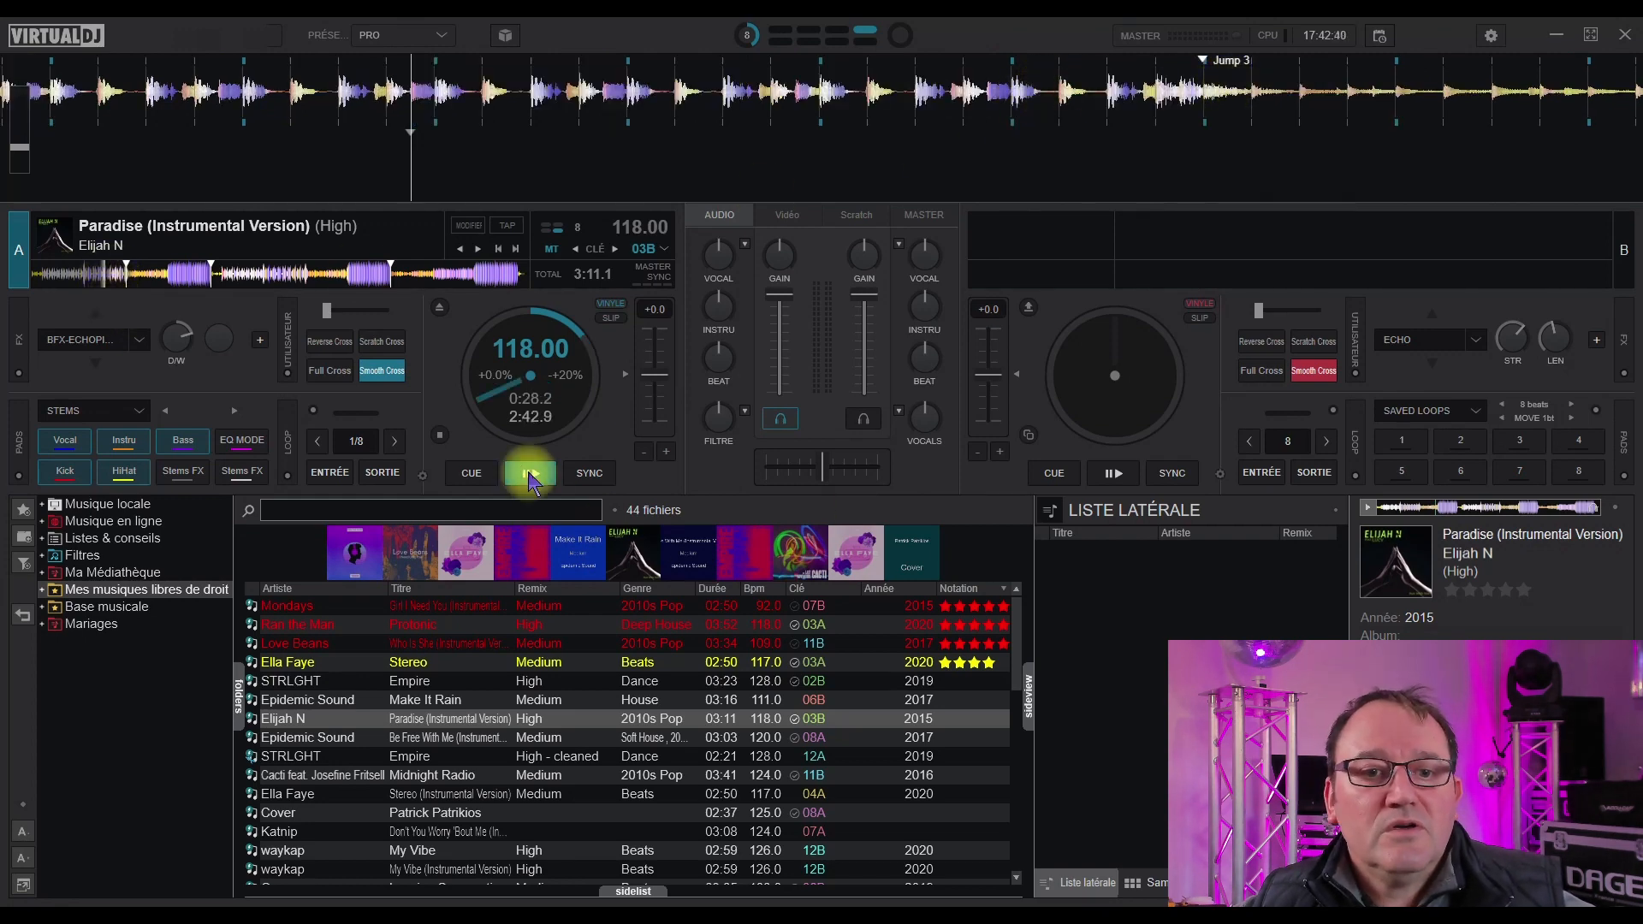
pyautogui.click(531, 474)
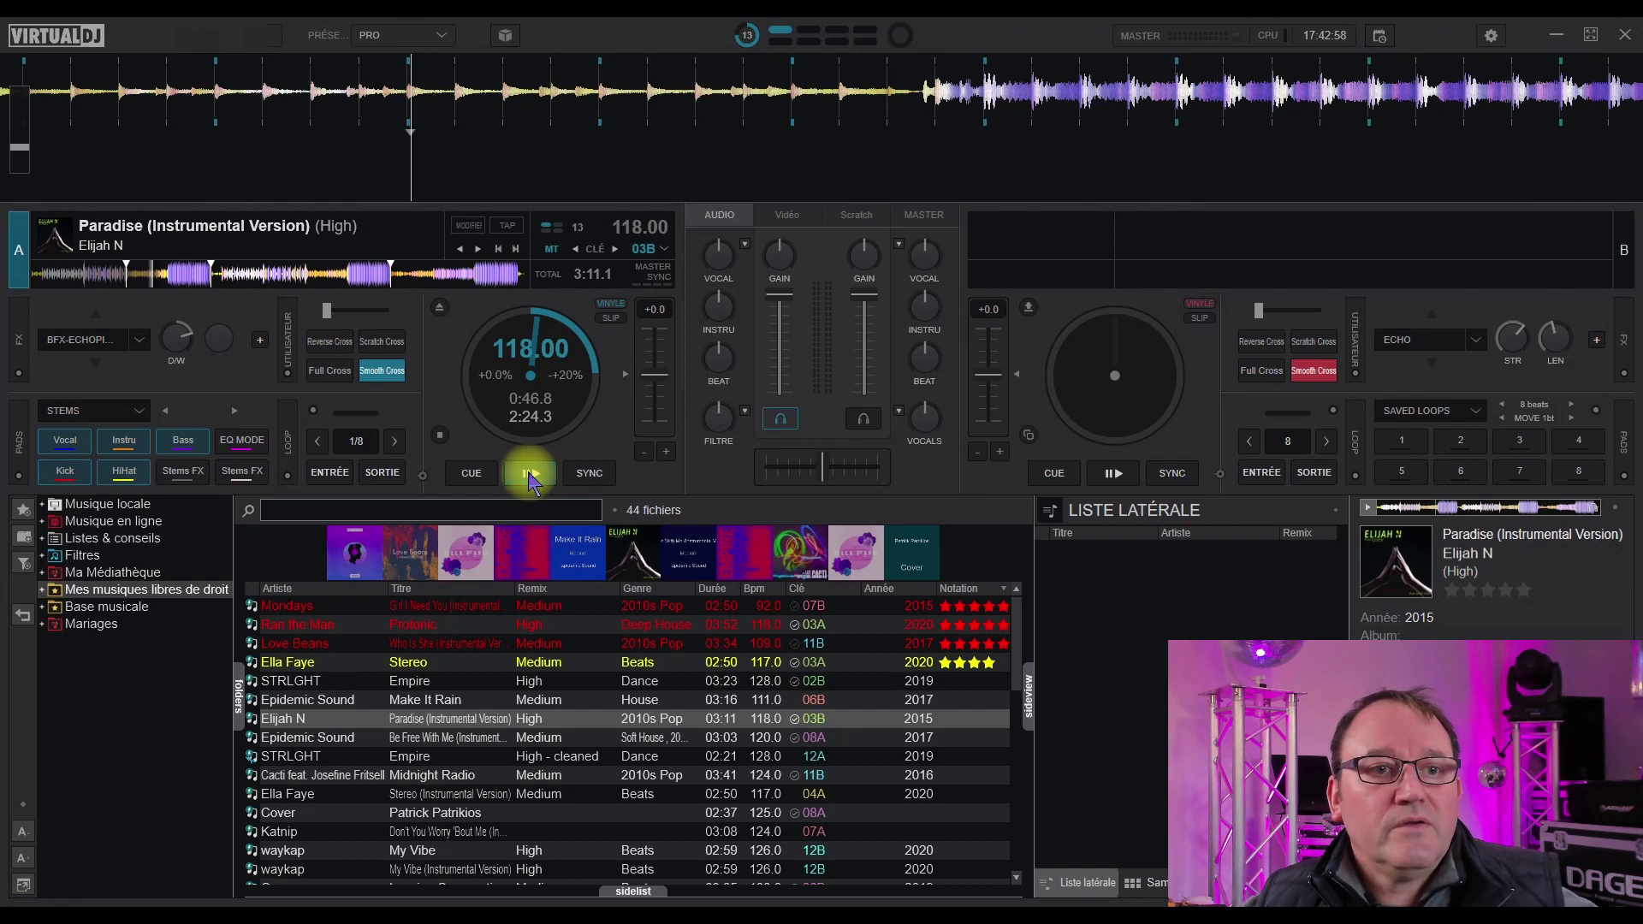
pyautogui.click(203, 278)
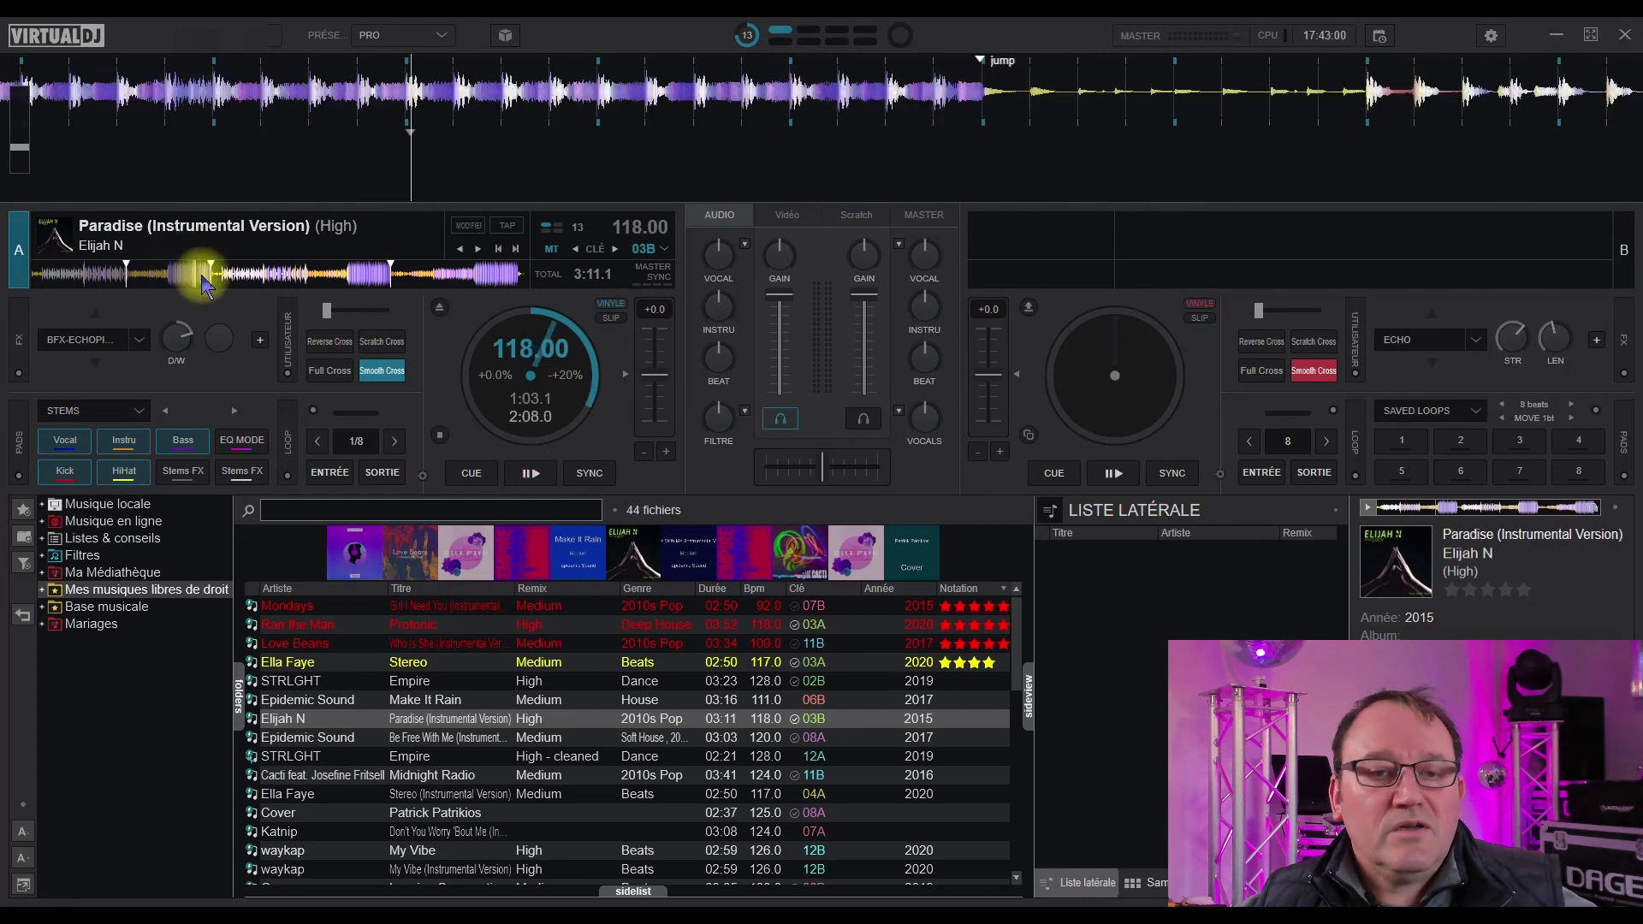
pyautogui.click(531, 473)
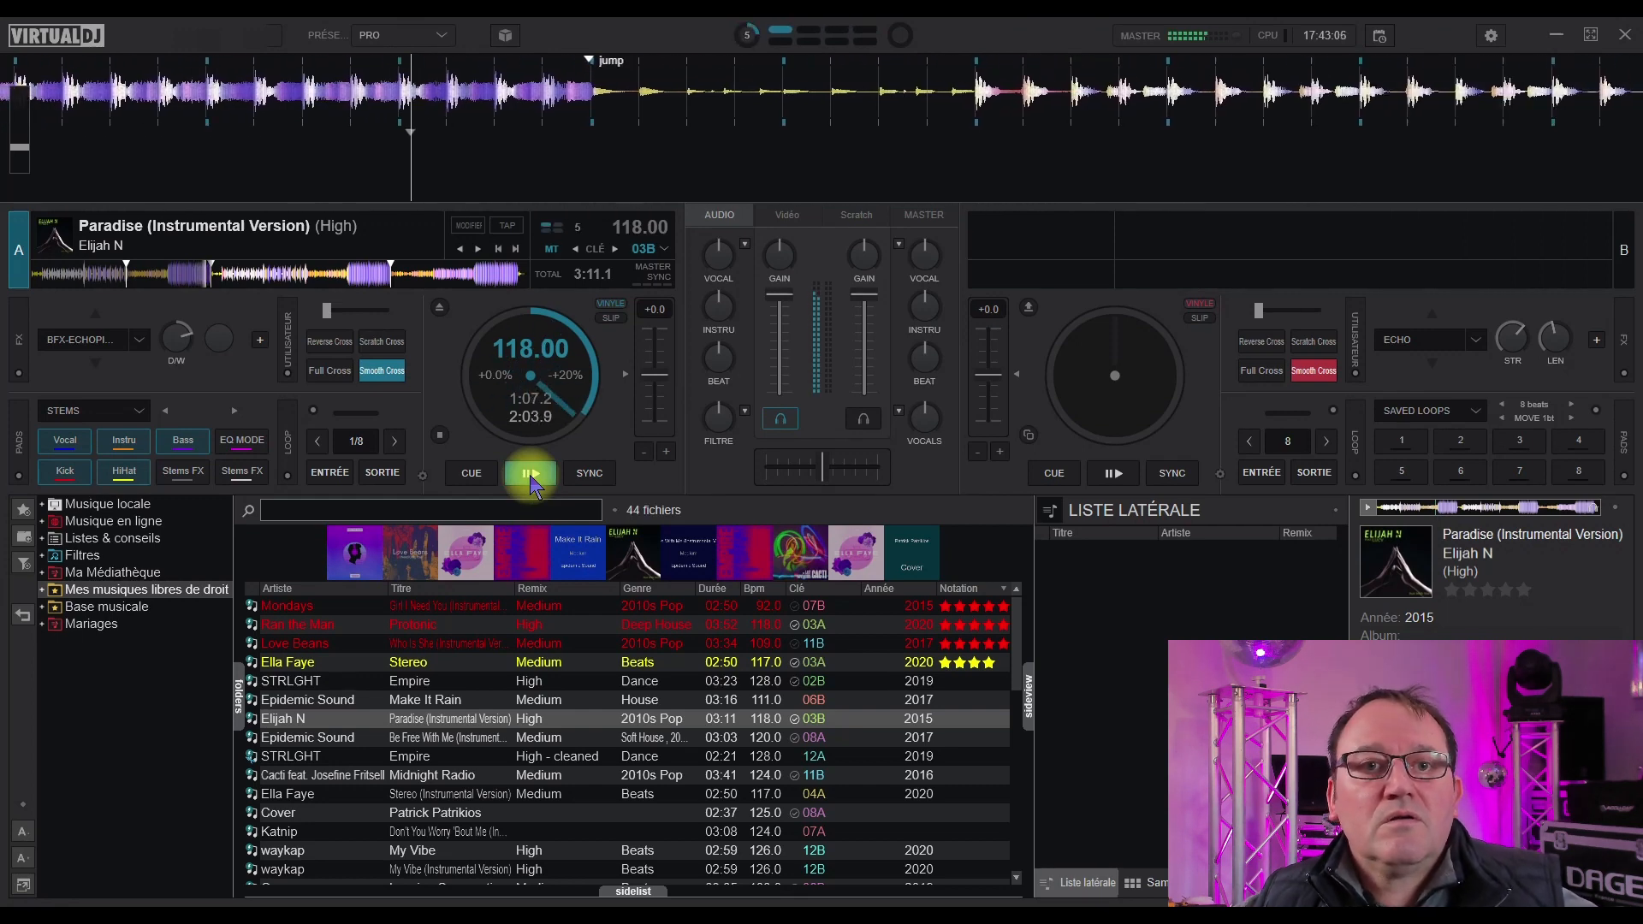
pyautogui.click(531, 473)
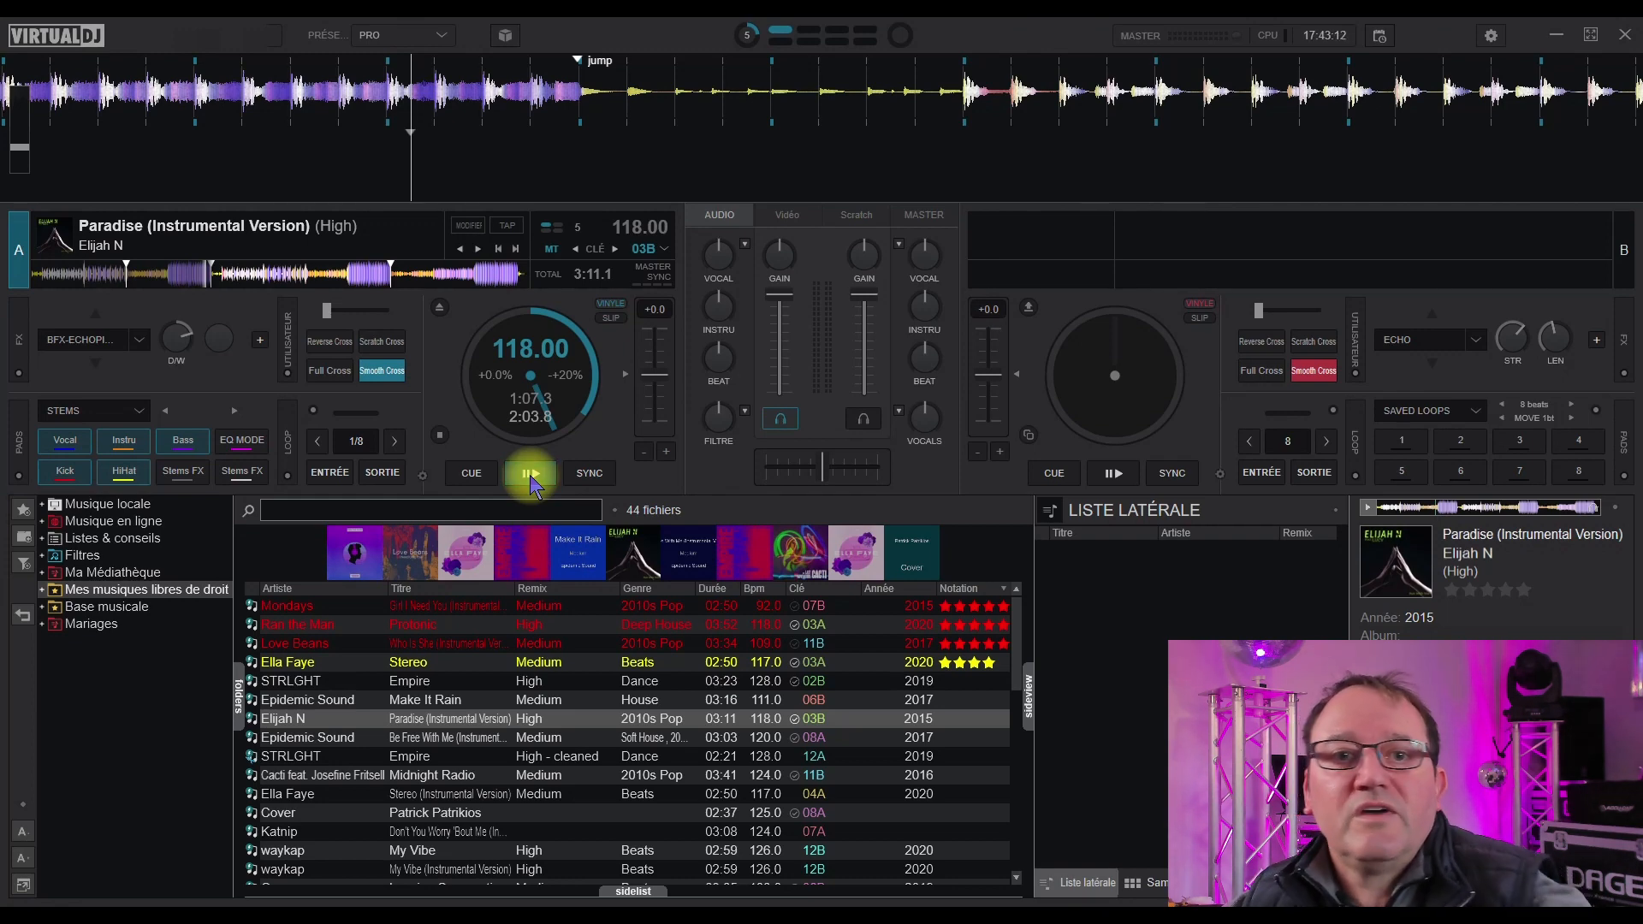
pyautogui.click(530, 474)
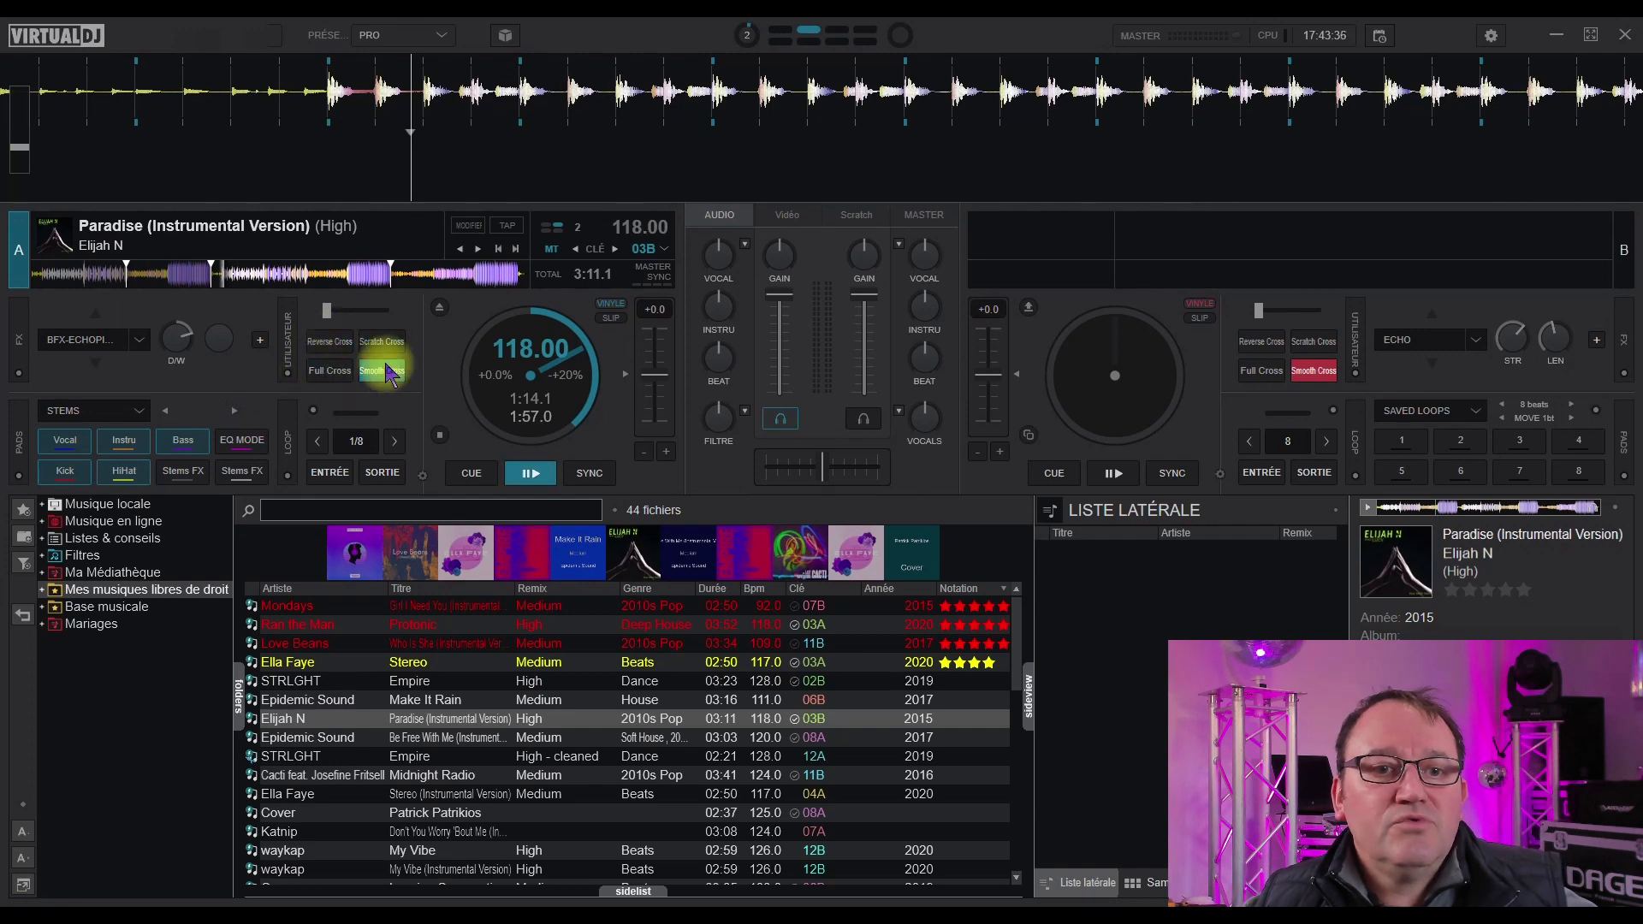
# Assign Edit Vers to the first custom button of deck A and open its button editor to review the available button names.
pyautogui.rightClick(332, 351)
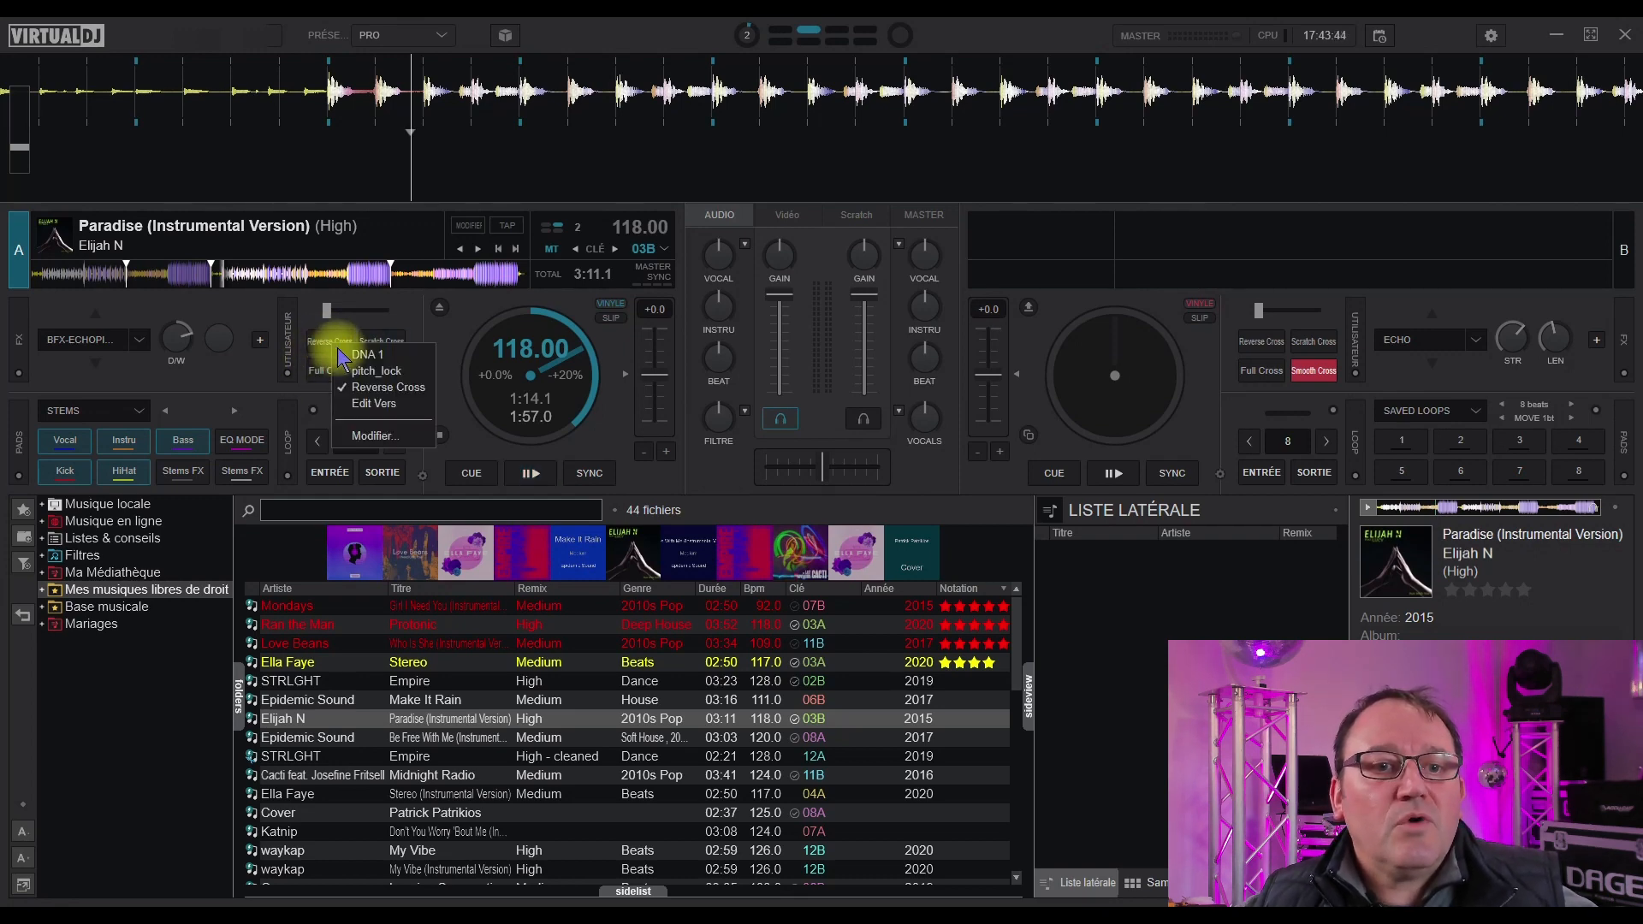
pyautogui.click(371, 406)
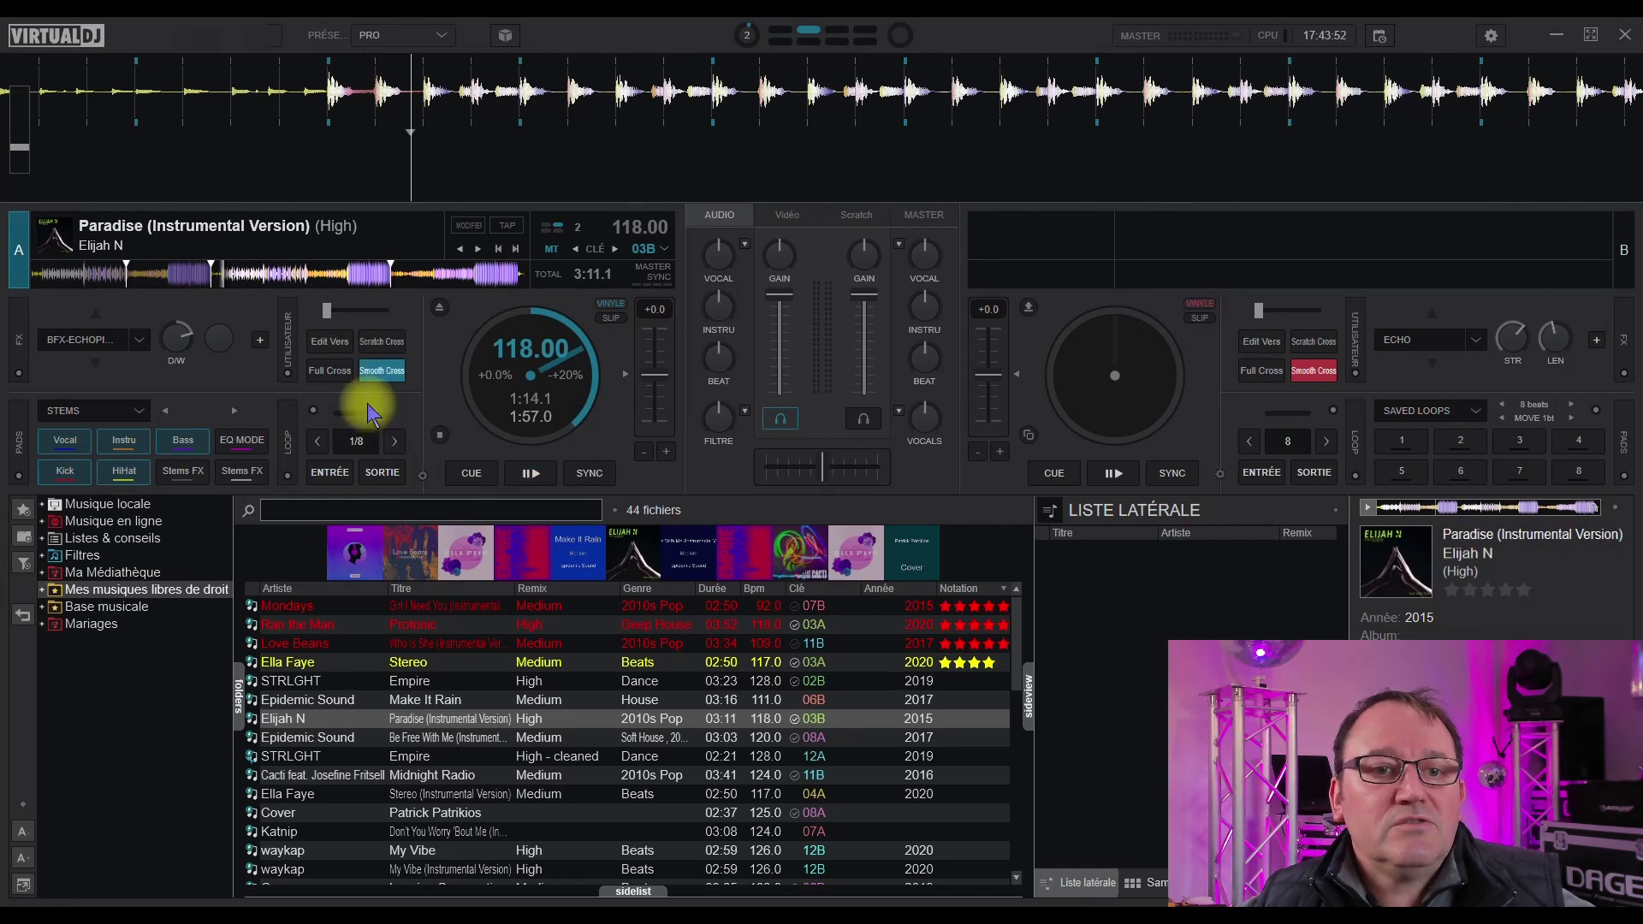
pyautogui.rightClick(327, 346)
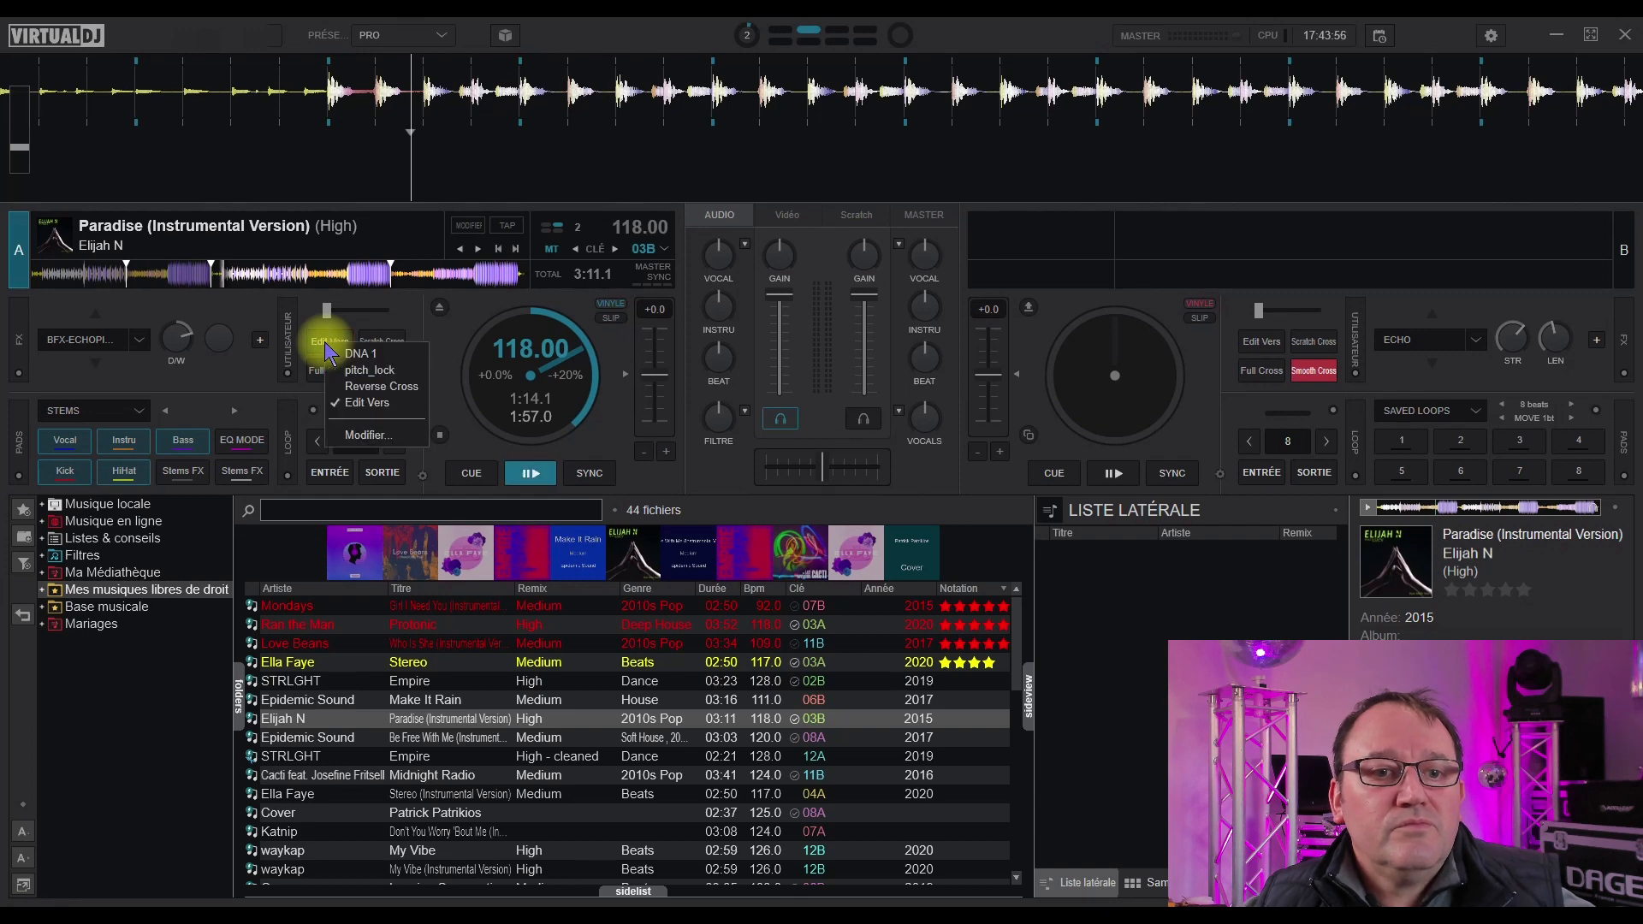
pyautogui.click(356, 437)
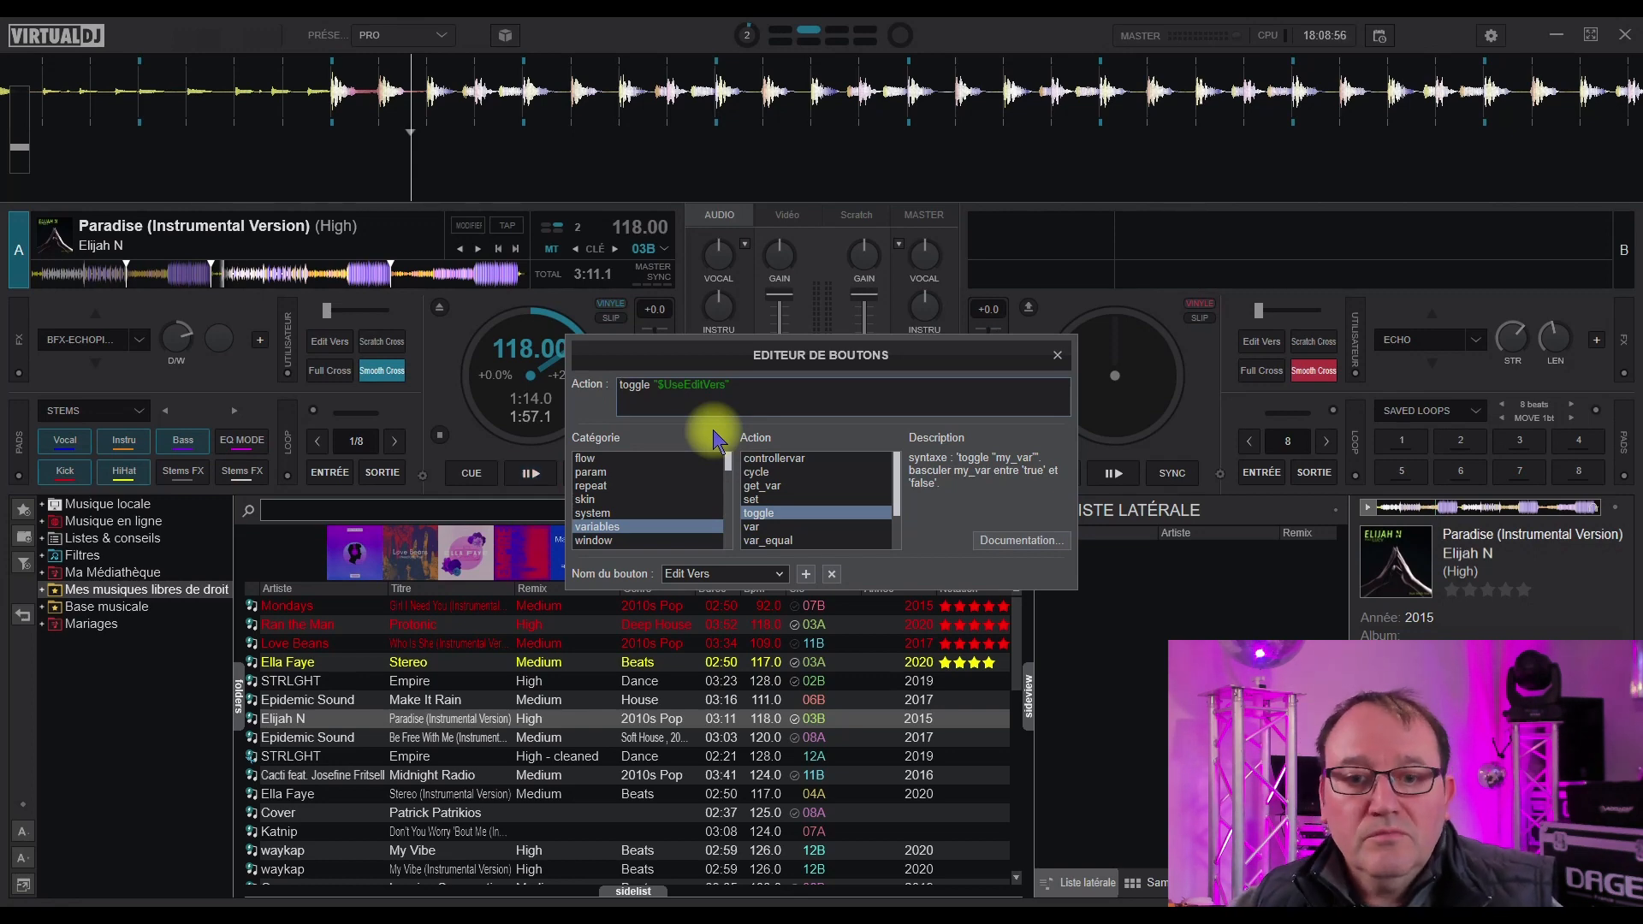
pyautogui.click(780, 573)
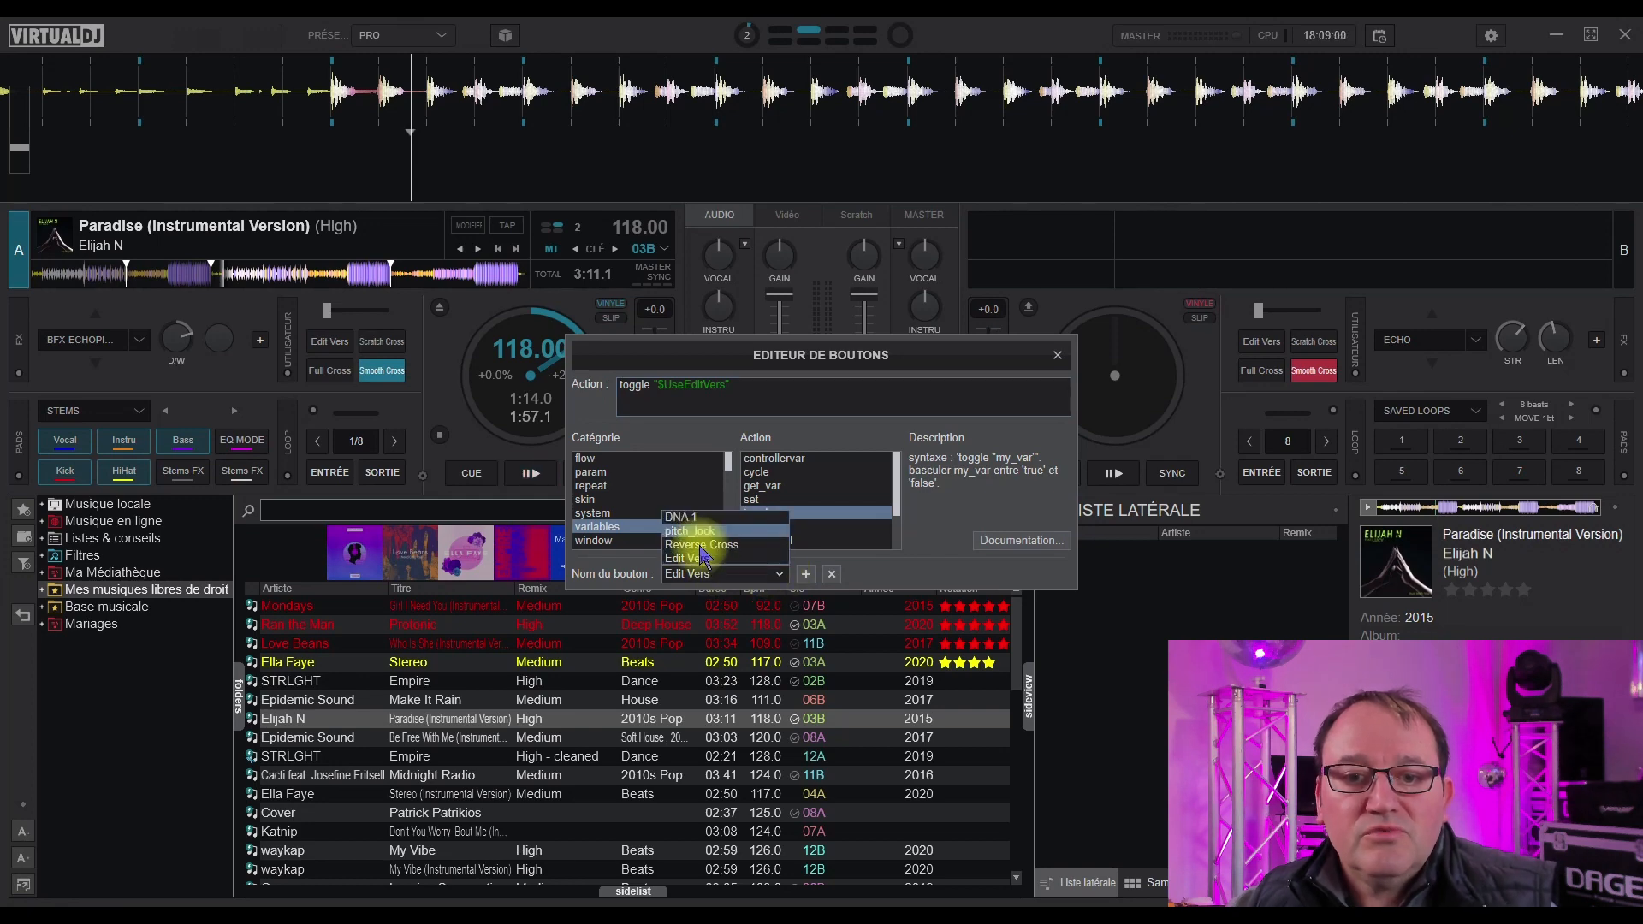
pyautogui.click(780, 575)
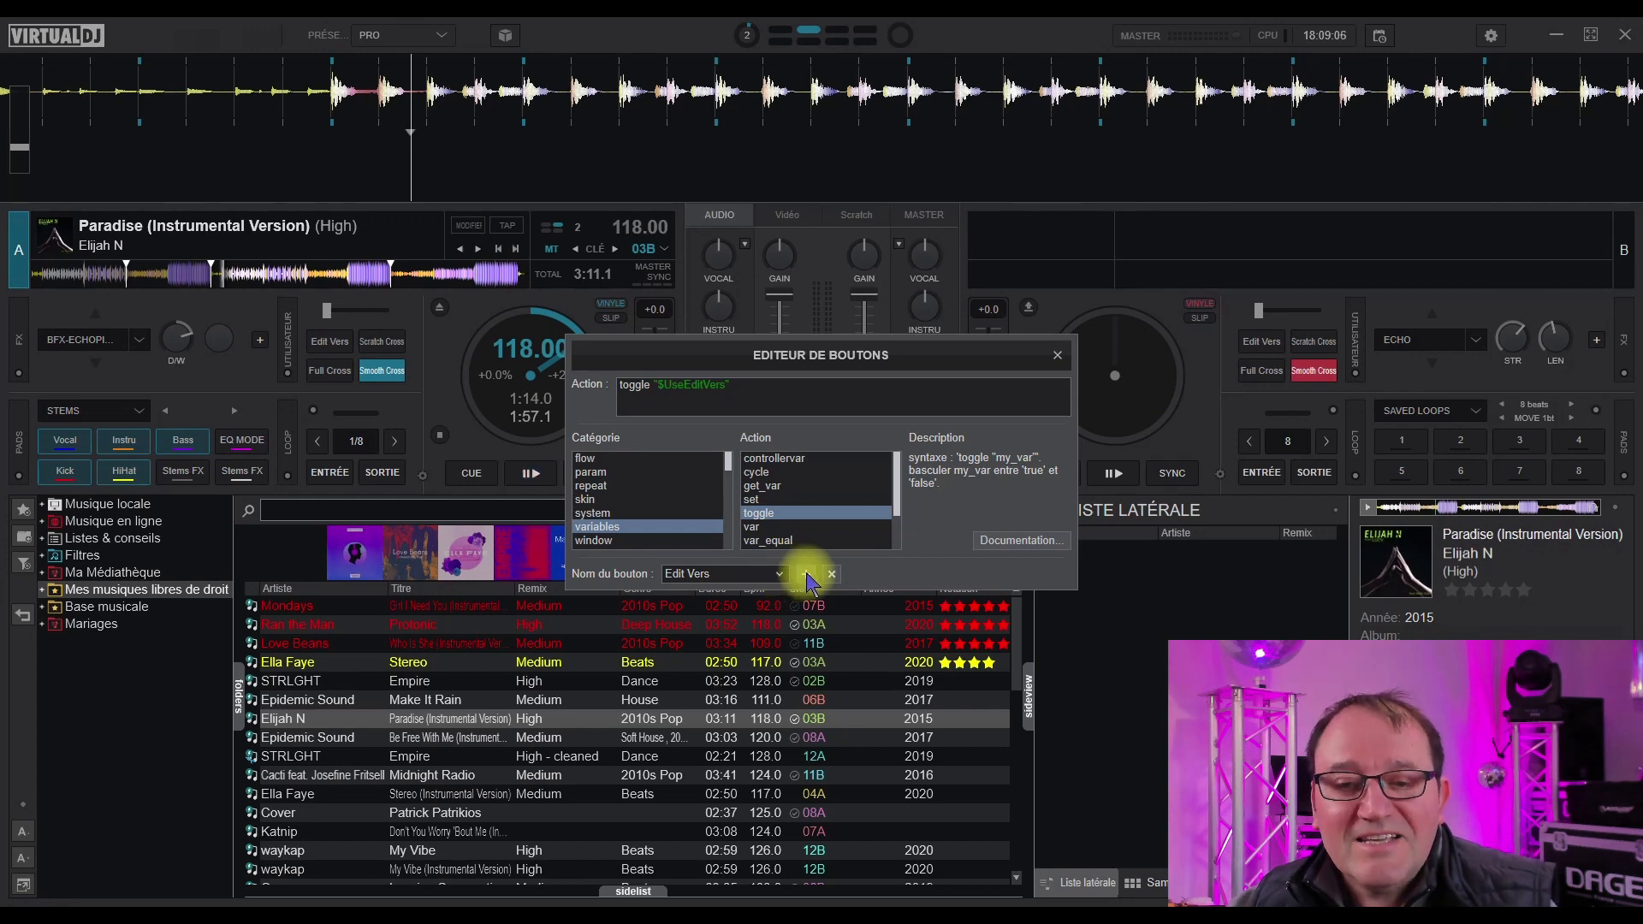
# Try out adding a new custom button with the toggle action from the variables category, and delete that button.
pyautogui.click(806, 574)
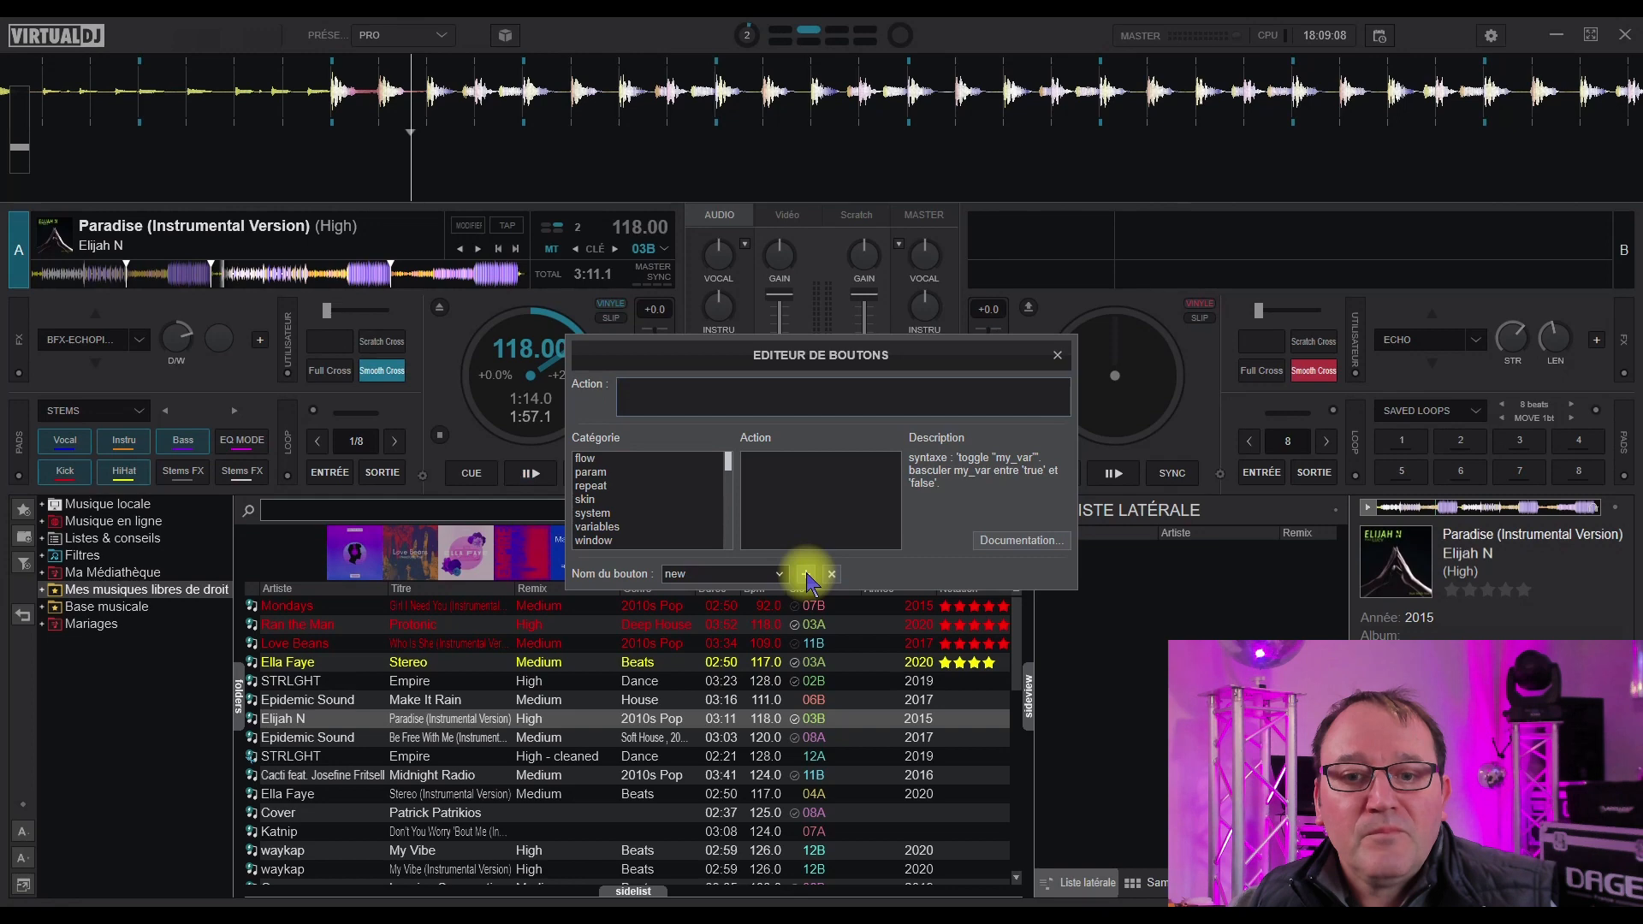
pyautogui.click(607, 527)
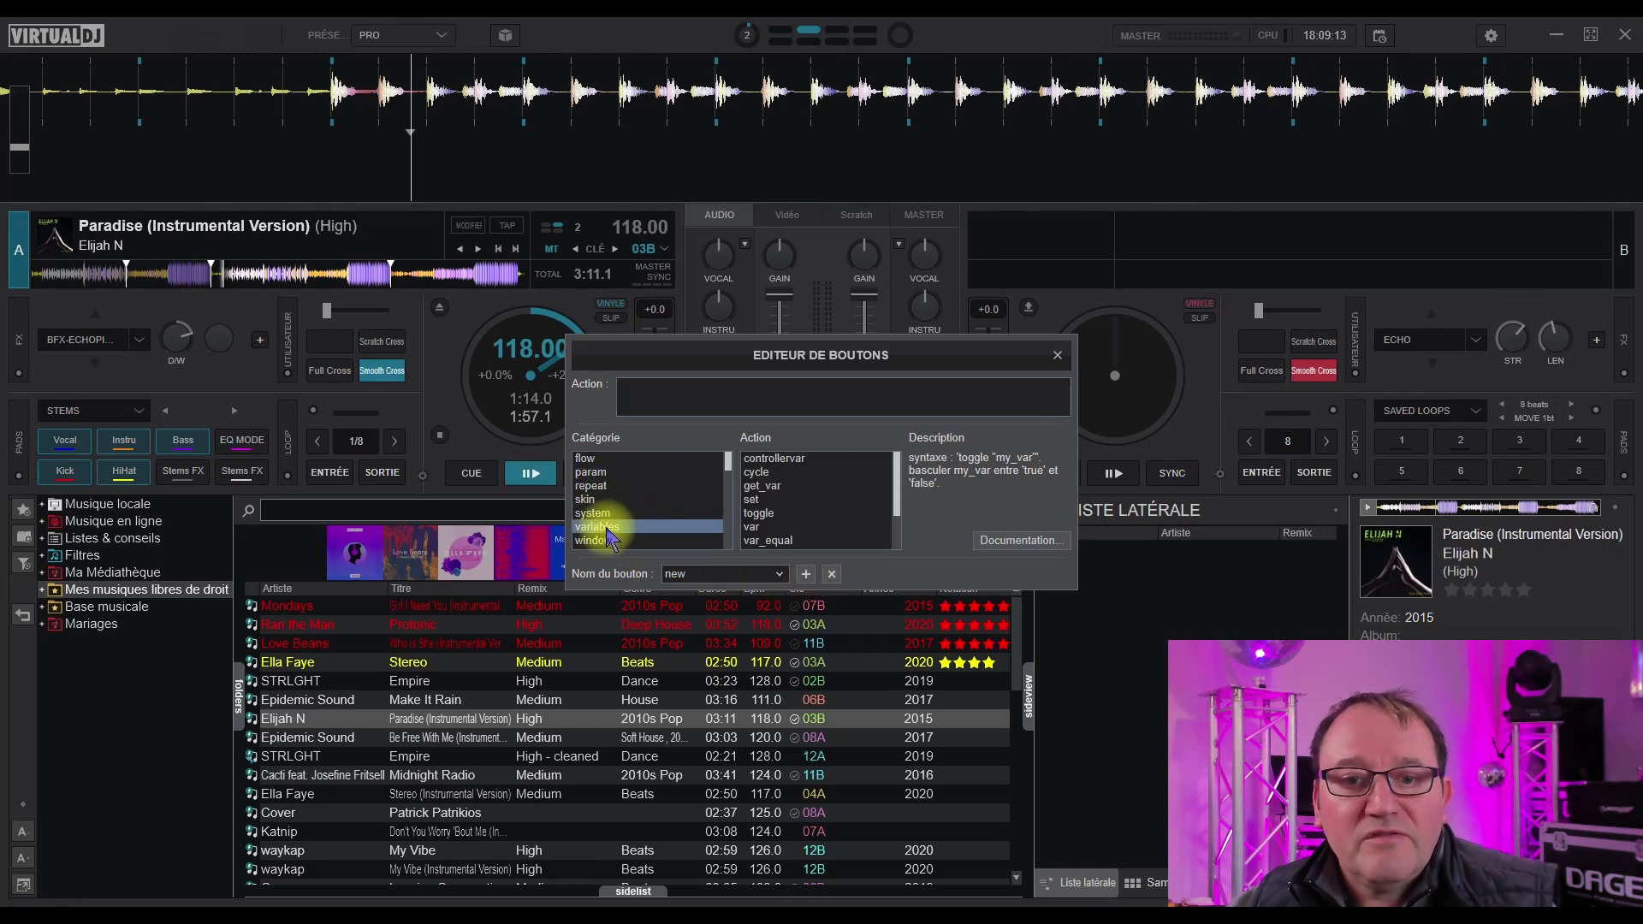
pyautogui.click(765, 515)
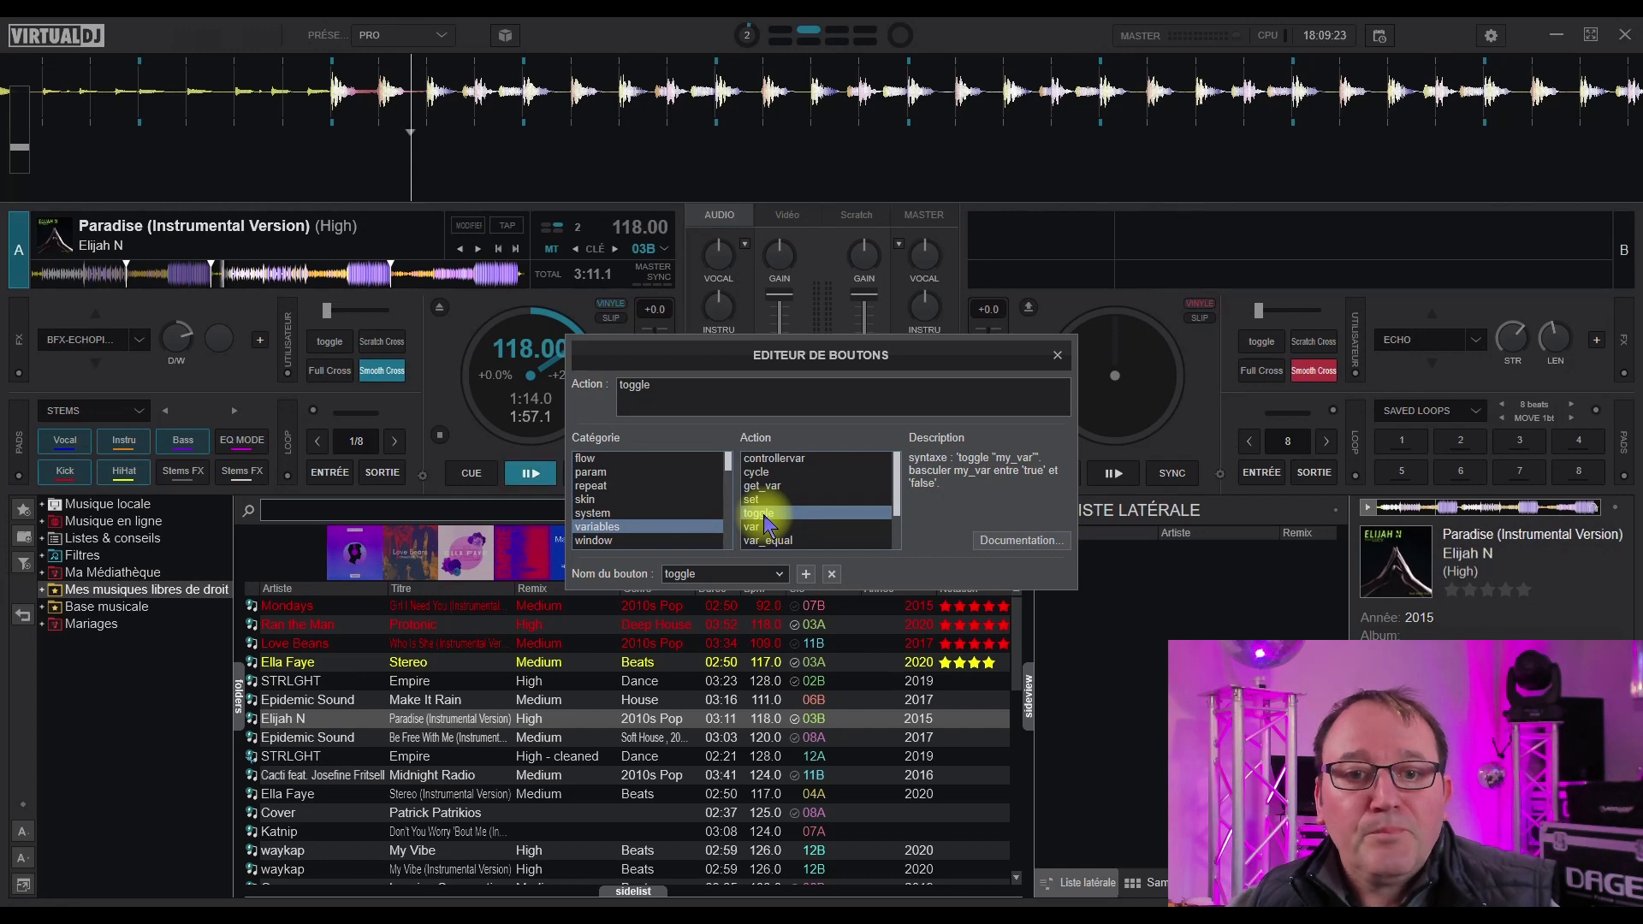
pyautogui.click(661, 391)
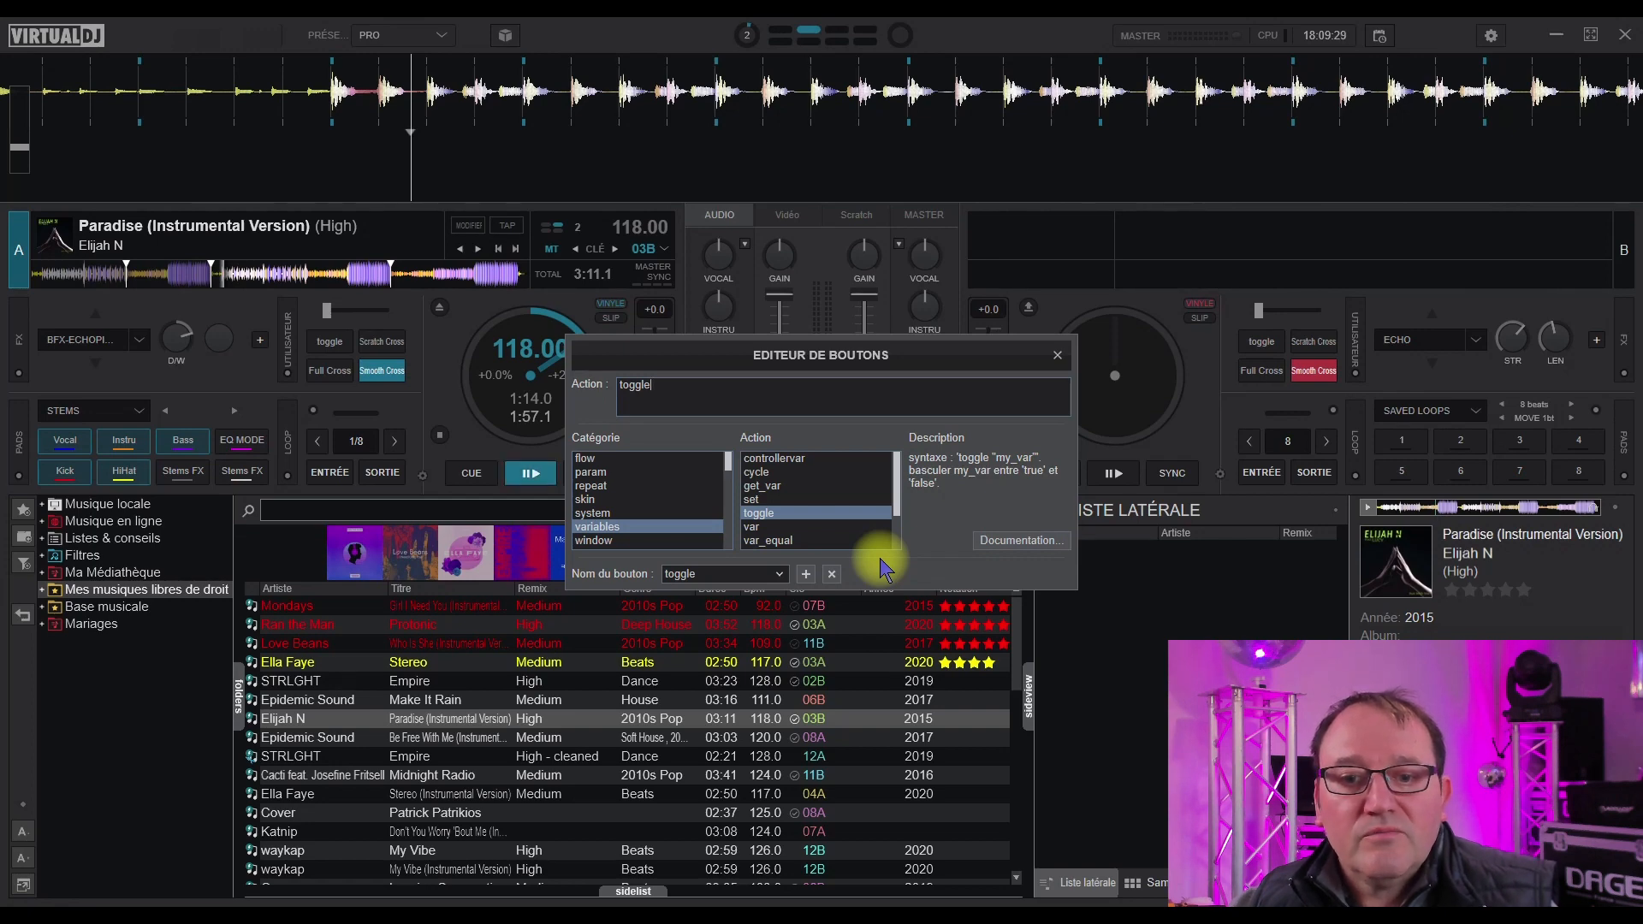
pyautogui.click(831, 574)
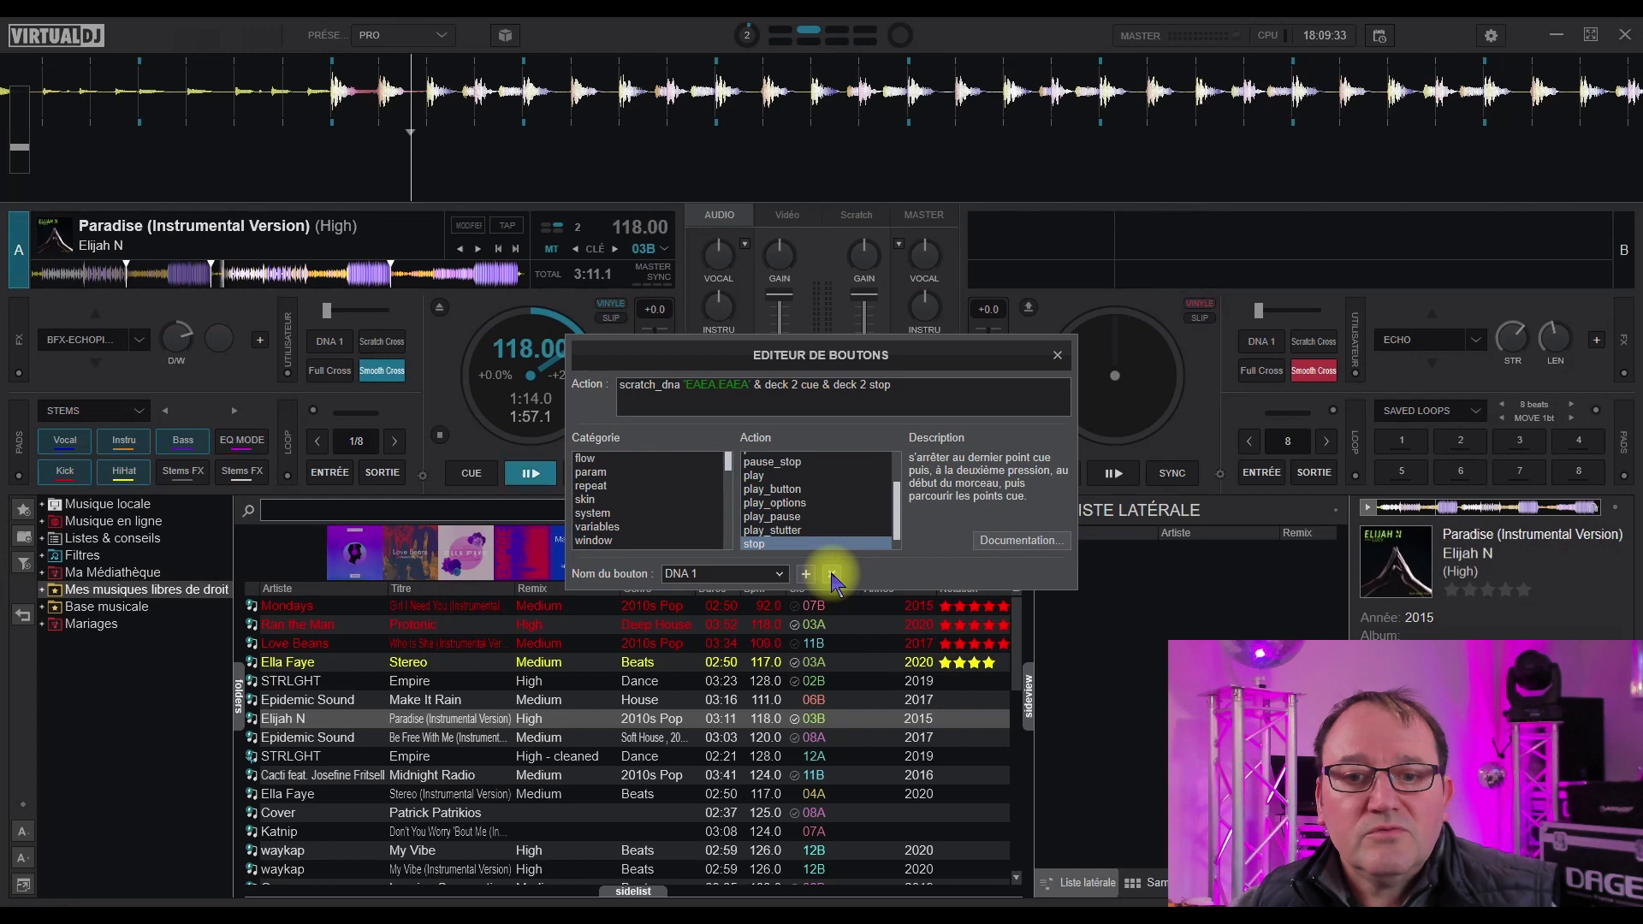
# Select the Edit Vers button with its toggle "$UseEditVers" action again and close the button editor.
pyautogui.click(779, 573)
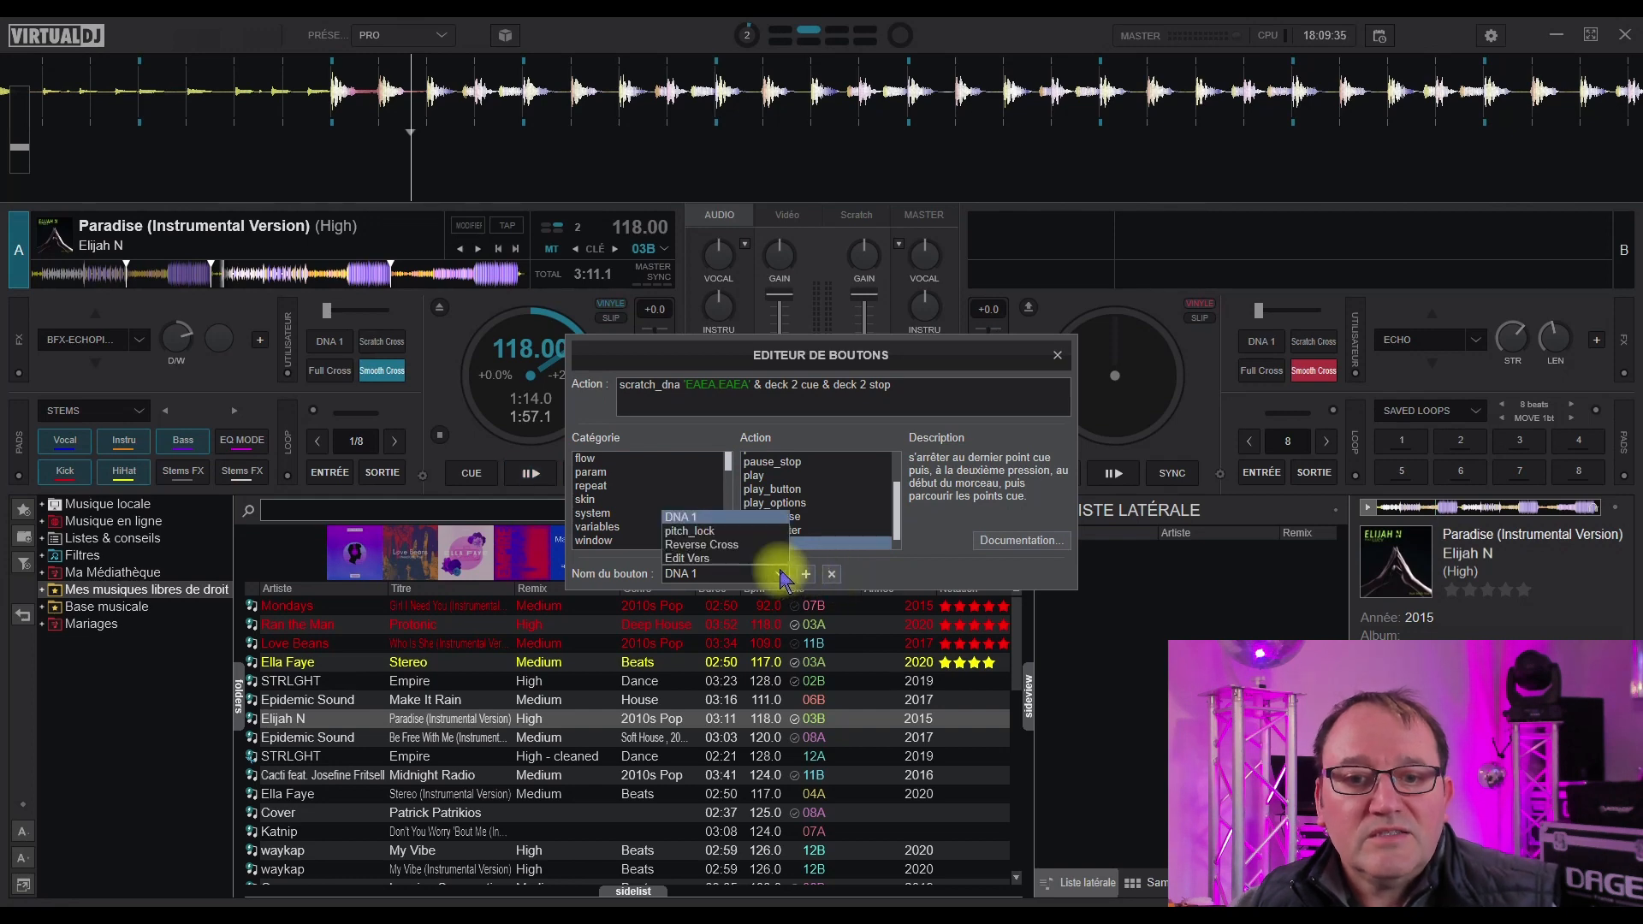
pyautogui.click(685, 559)
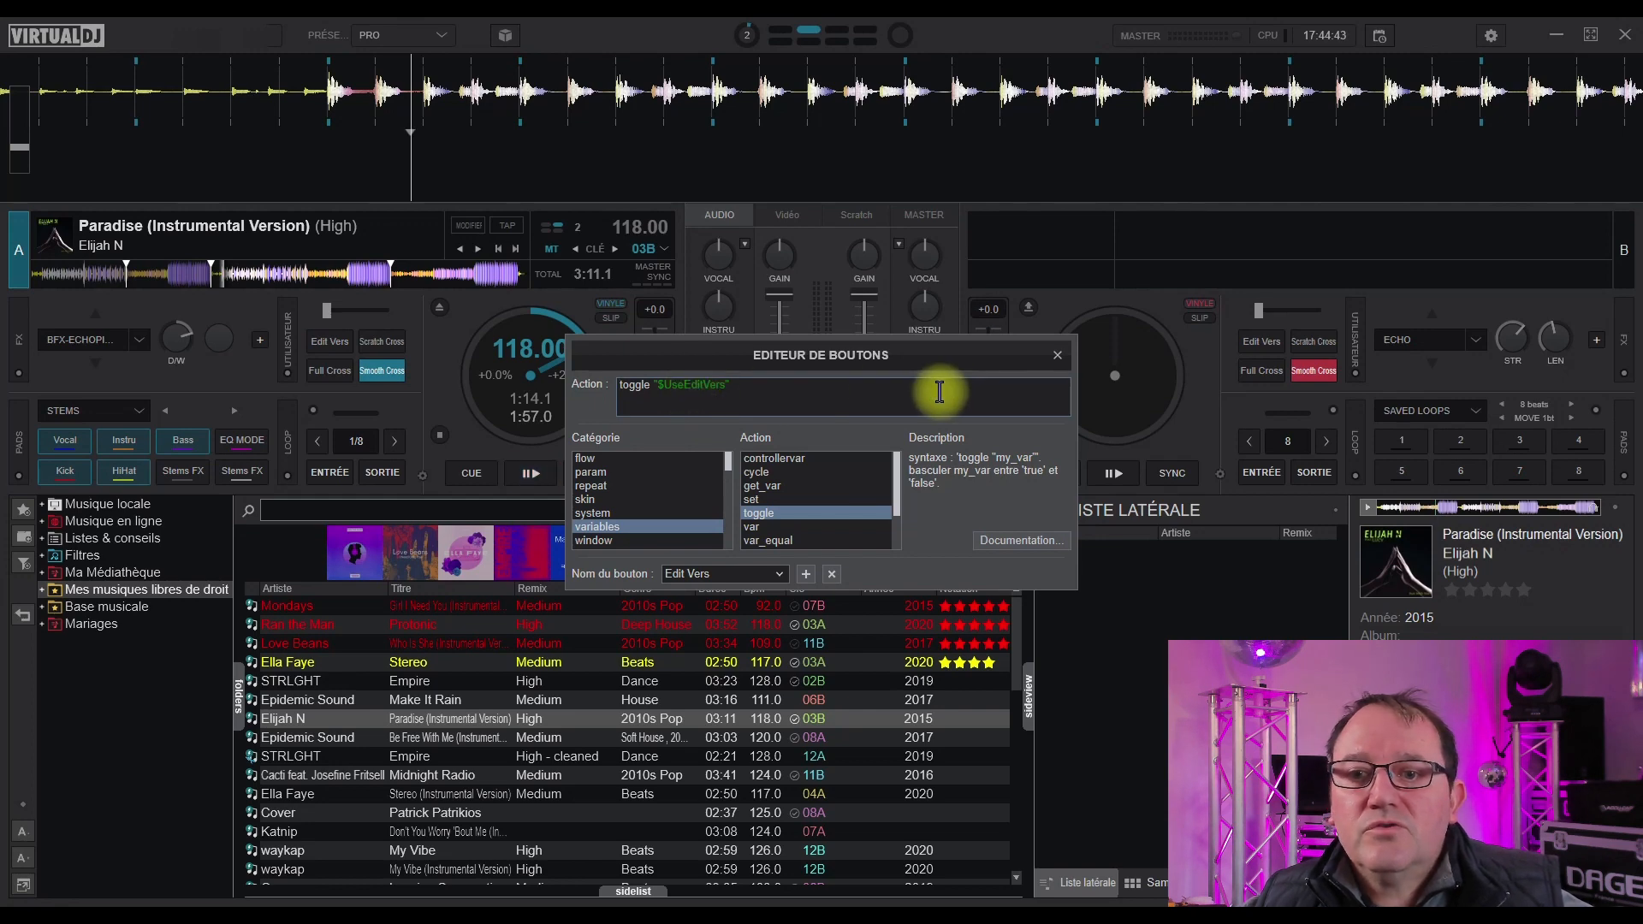
pyautogui.click(1059, 363)
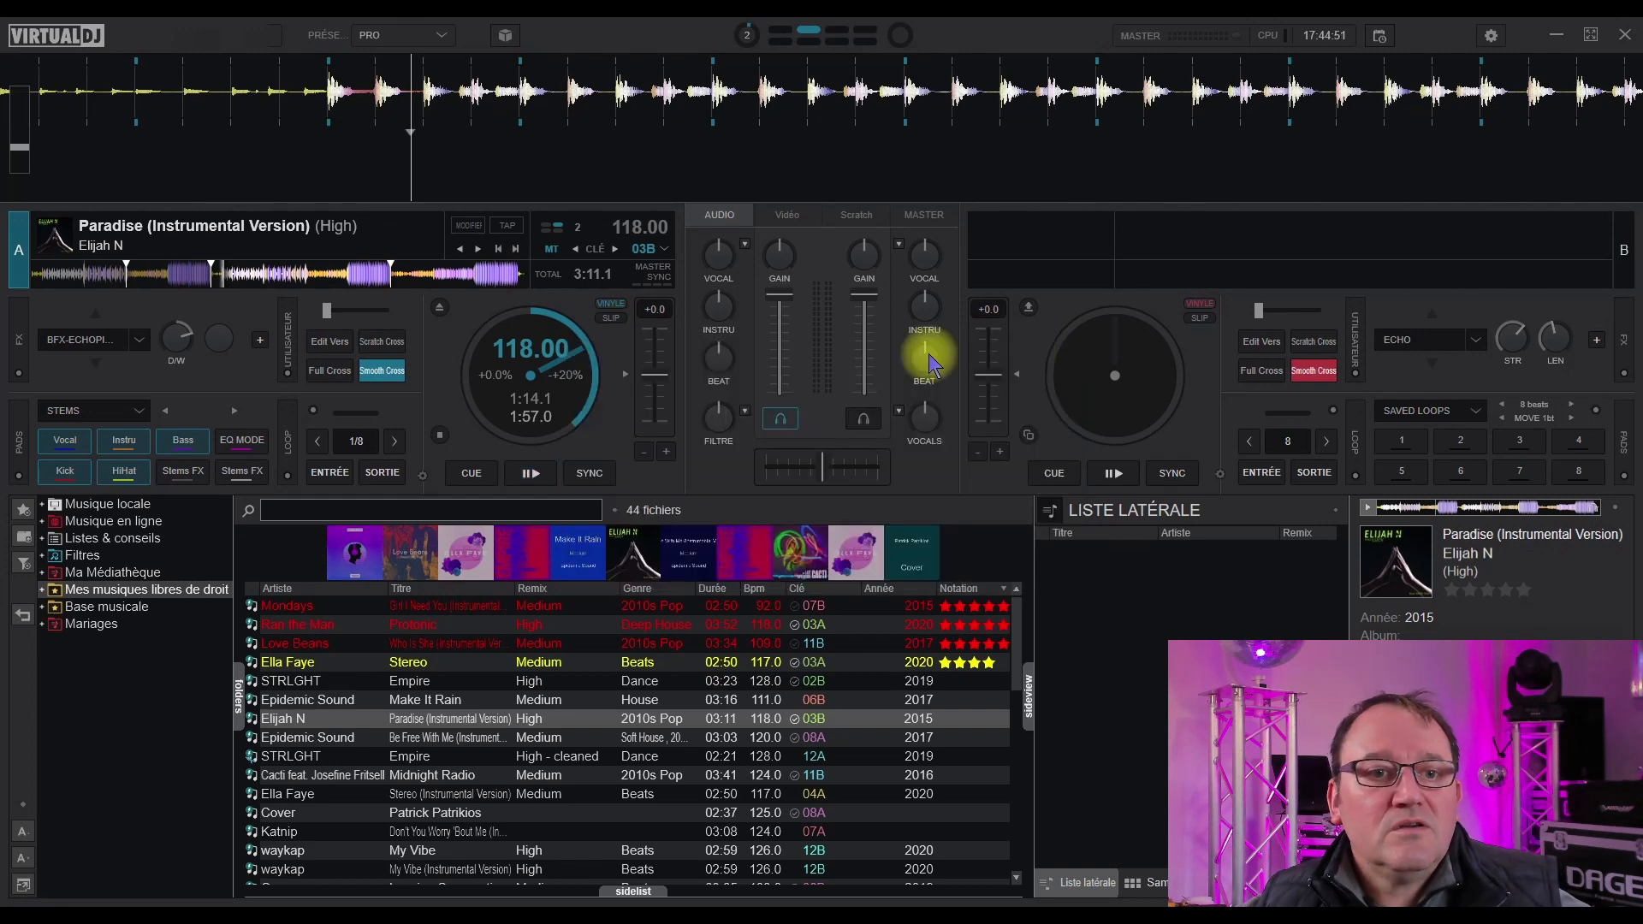
# Cue the track a few beats before the jump marker, enable Edit Vers, and play through the marker to test it.
pyautogui.click(204, 275)
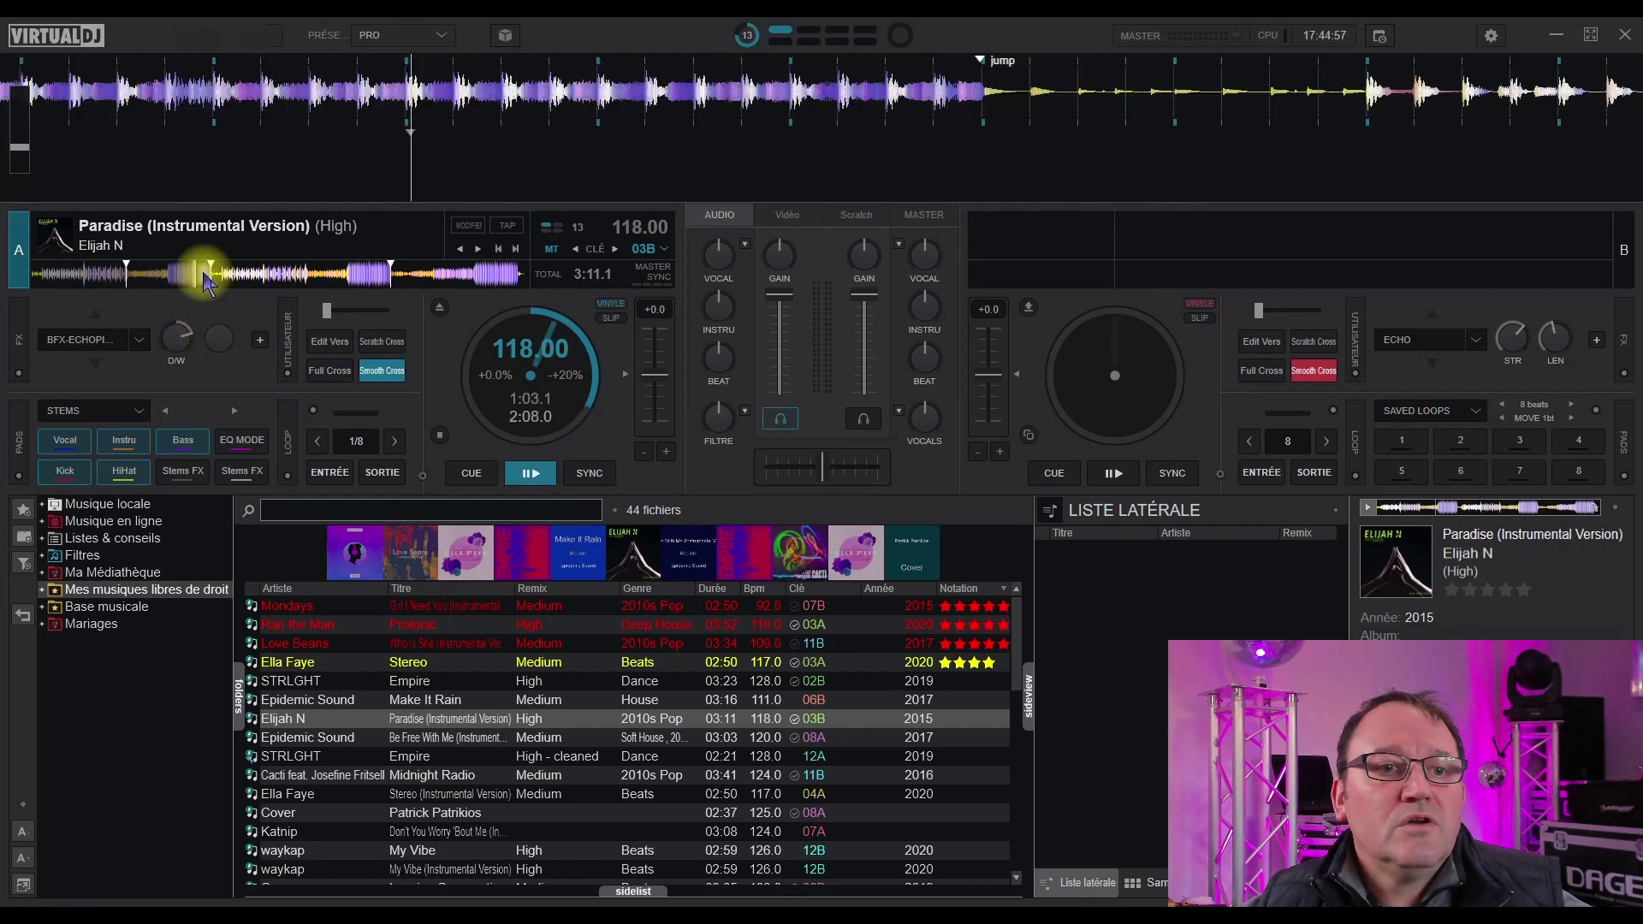
pyautogui.moveTo(953, 74)
pyautogui.mouseDown()
pyautogui.moveTo(849, 95)
pyautogui.moveTo(561, 81)
pyautogui.mouseUp()
pyautogui.click(469, 476)
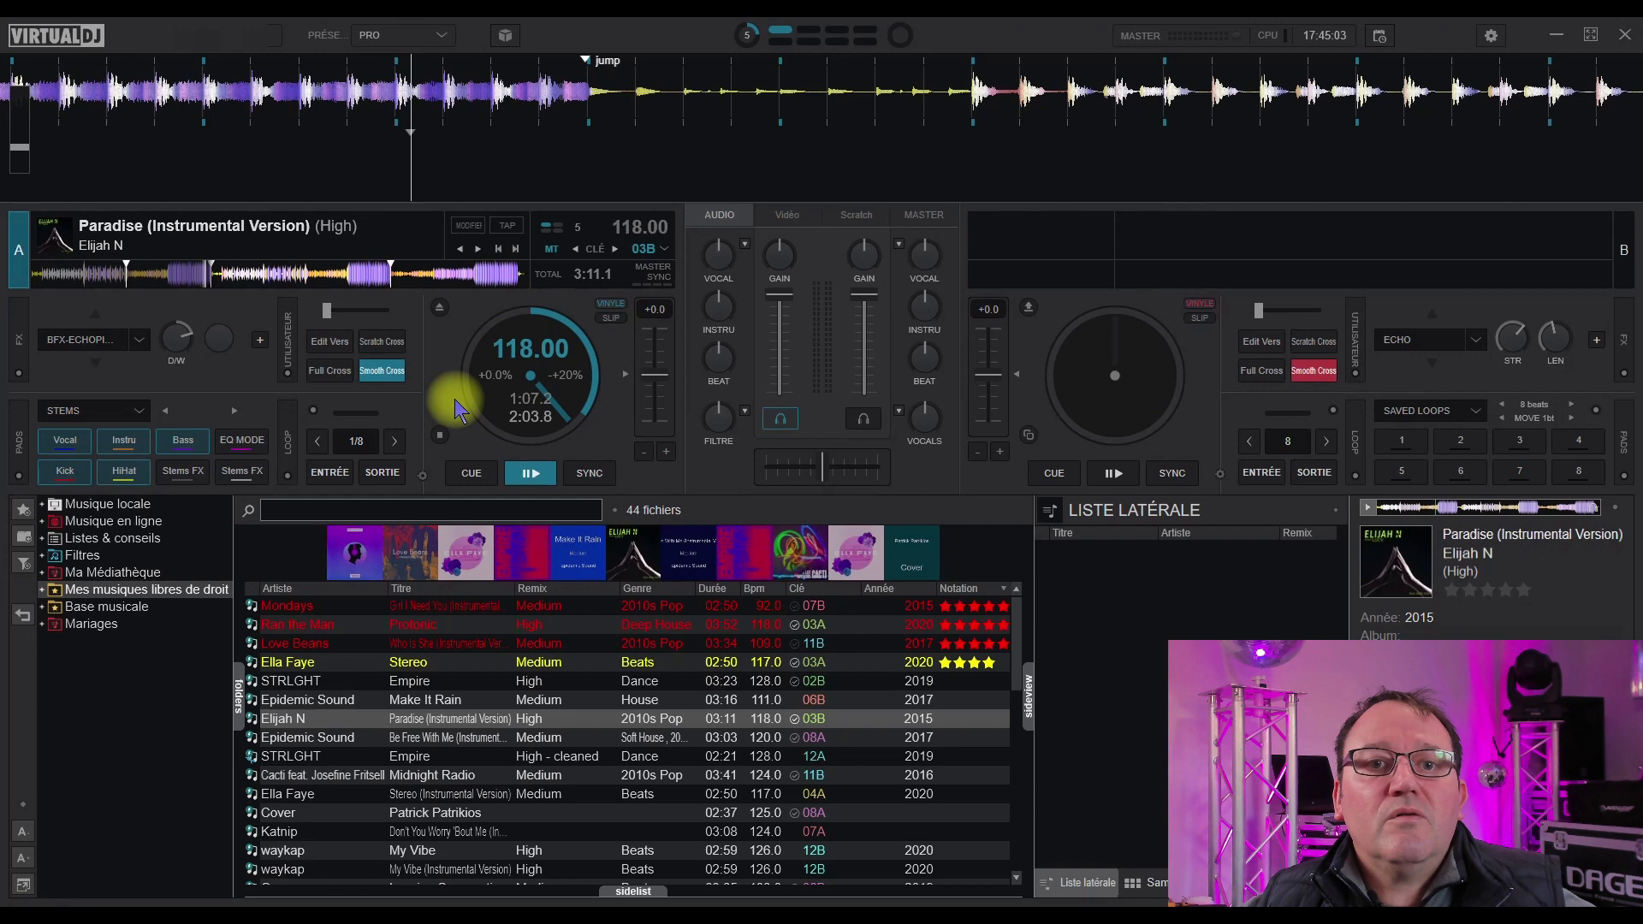
pyautogui.click(329, 343)
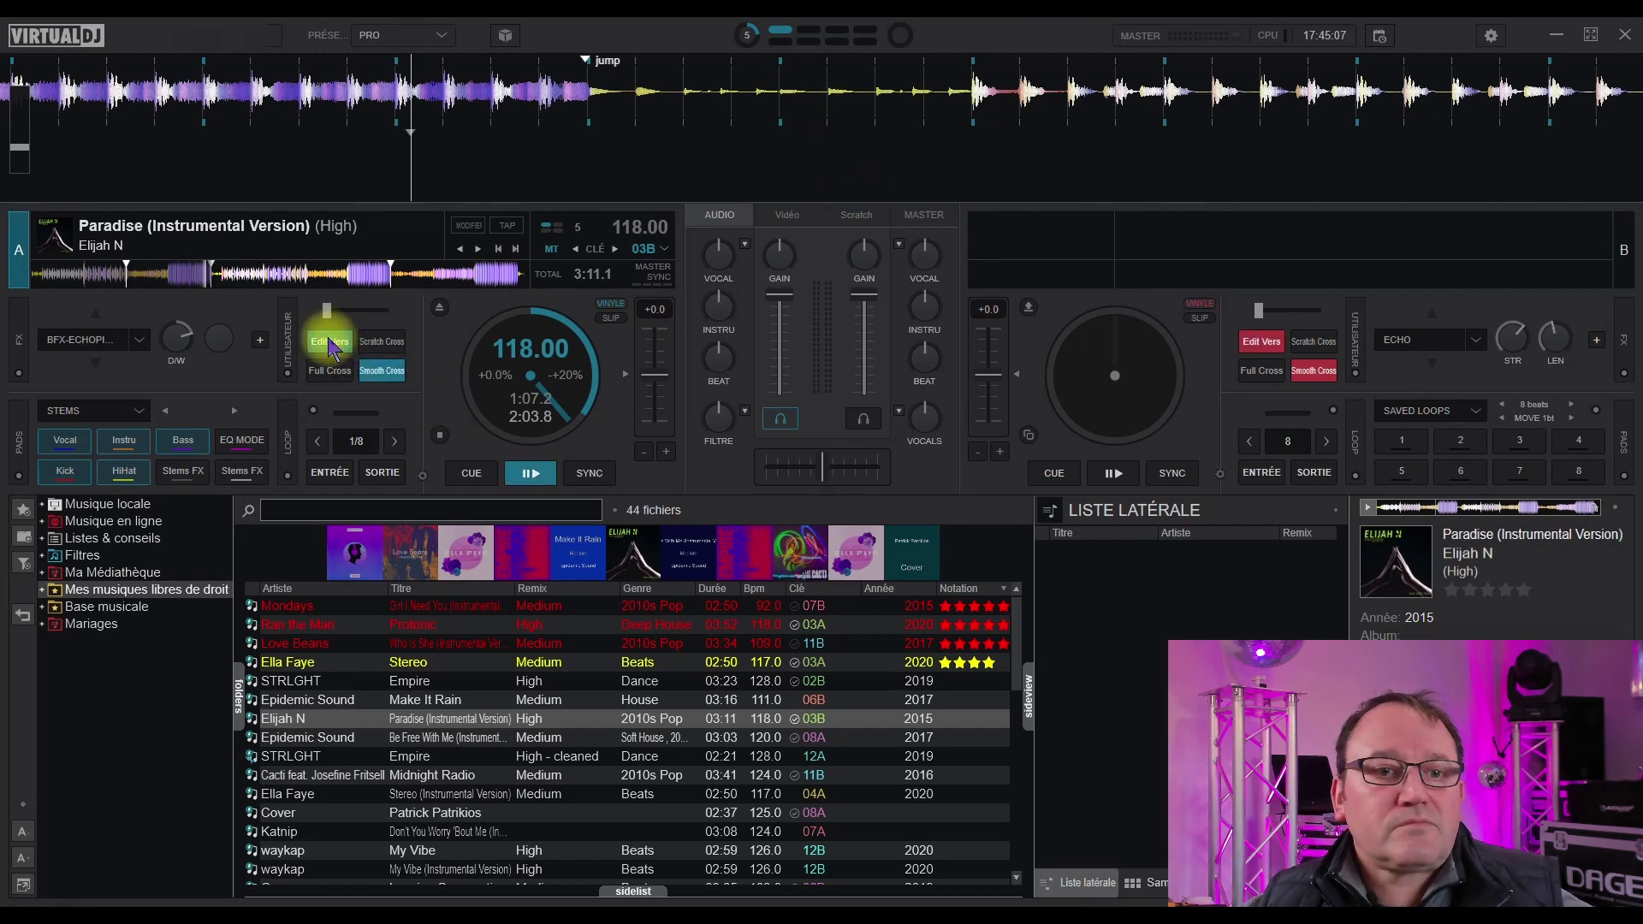
pyautogui.click(525, 472)
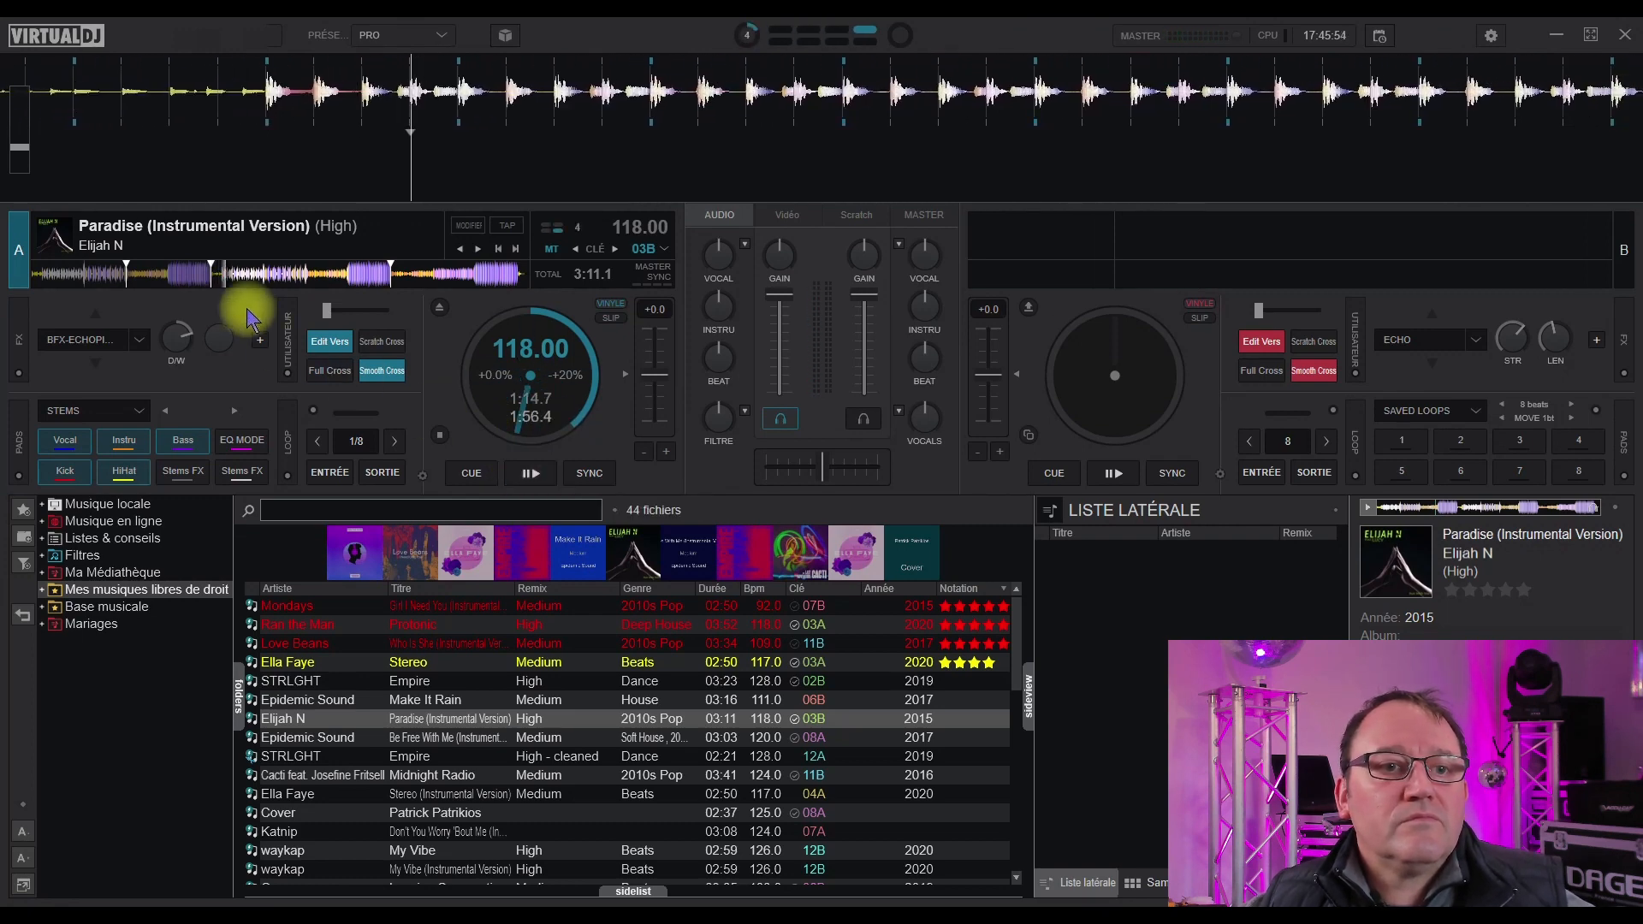
# Disable Edit Vers, play through the jump marker for comparison, and switch Edit Vers on and back off.
pyautogui.click(330, 341)
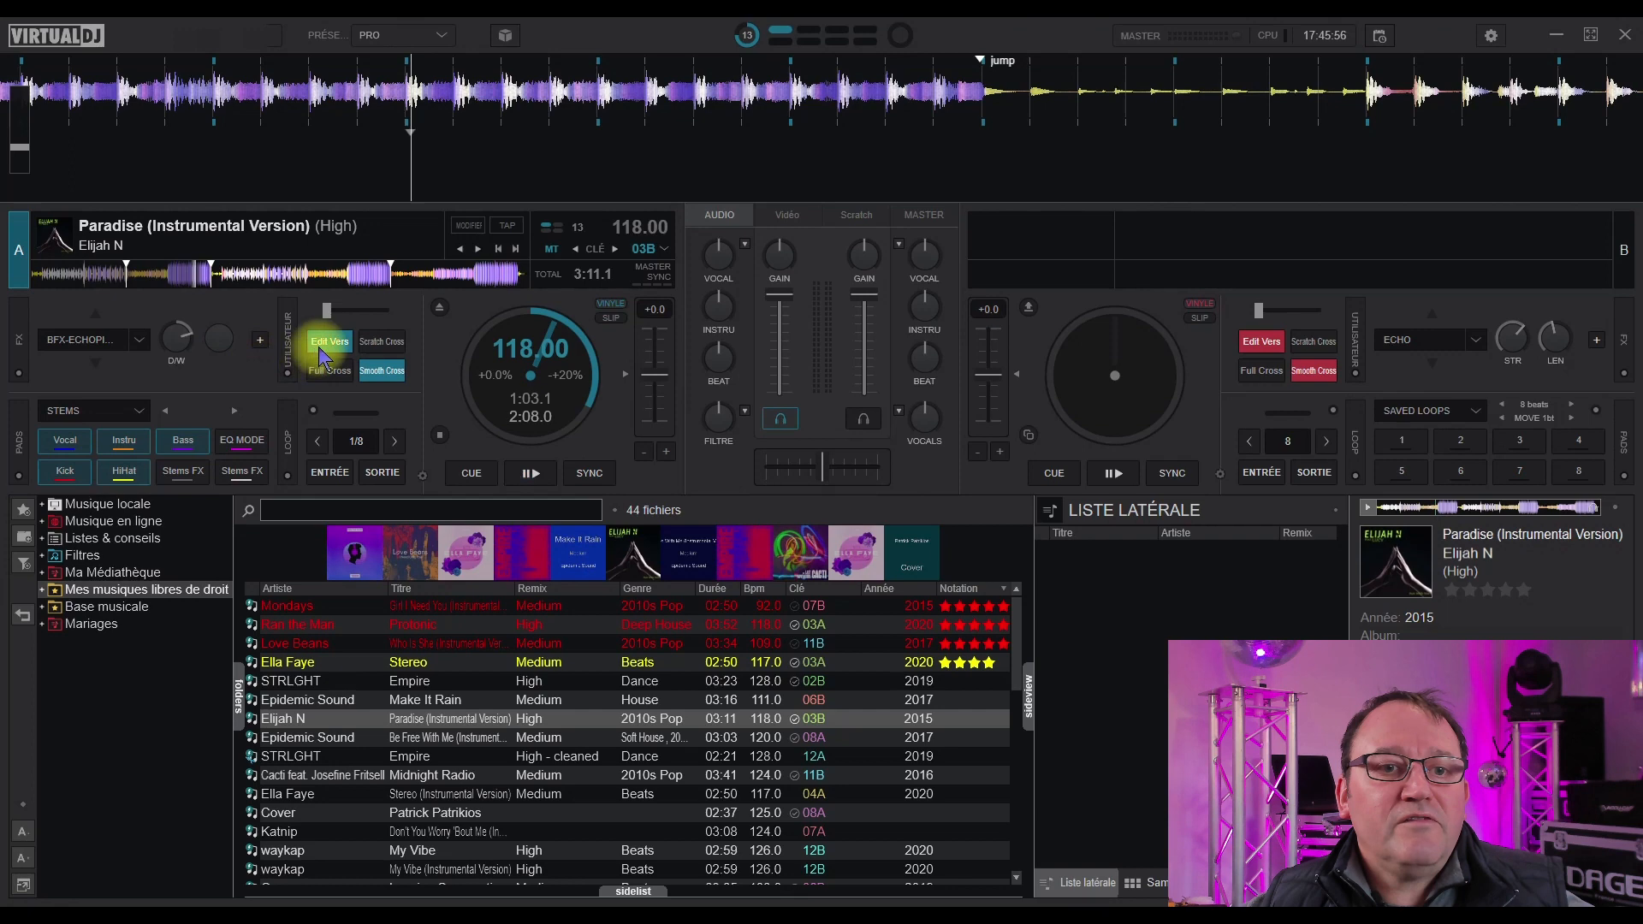
pyautogui.click(539, 471)
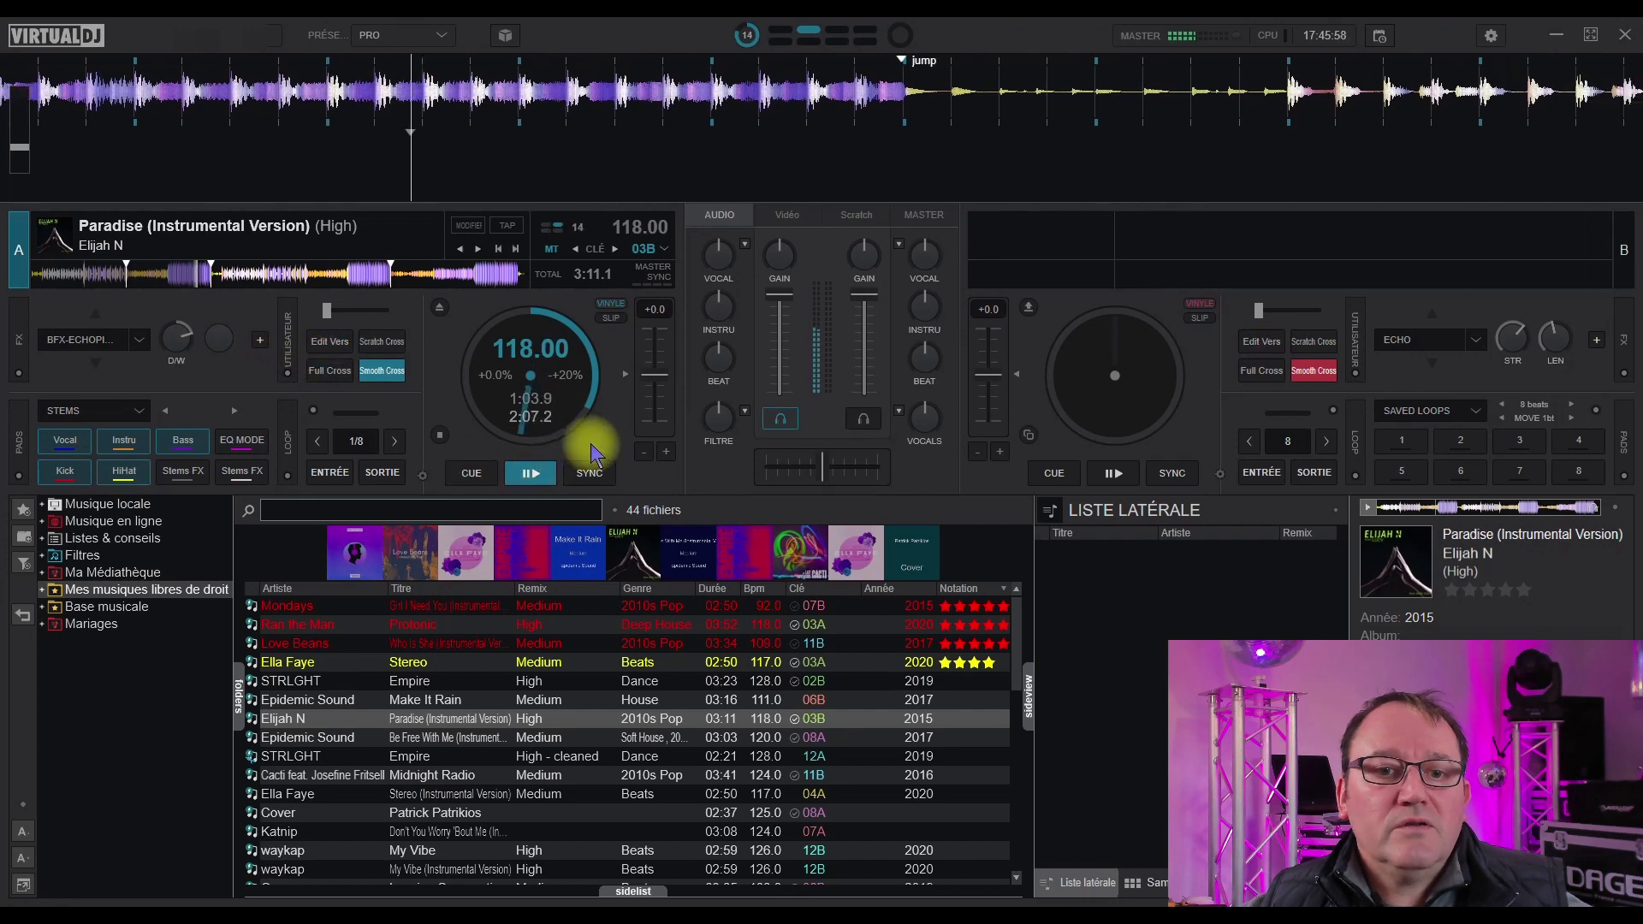
pyautogui.click(524, 476)
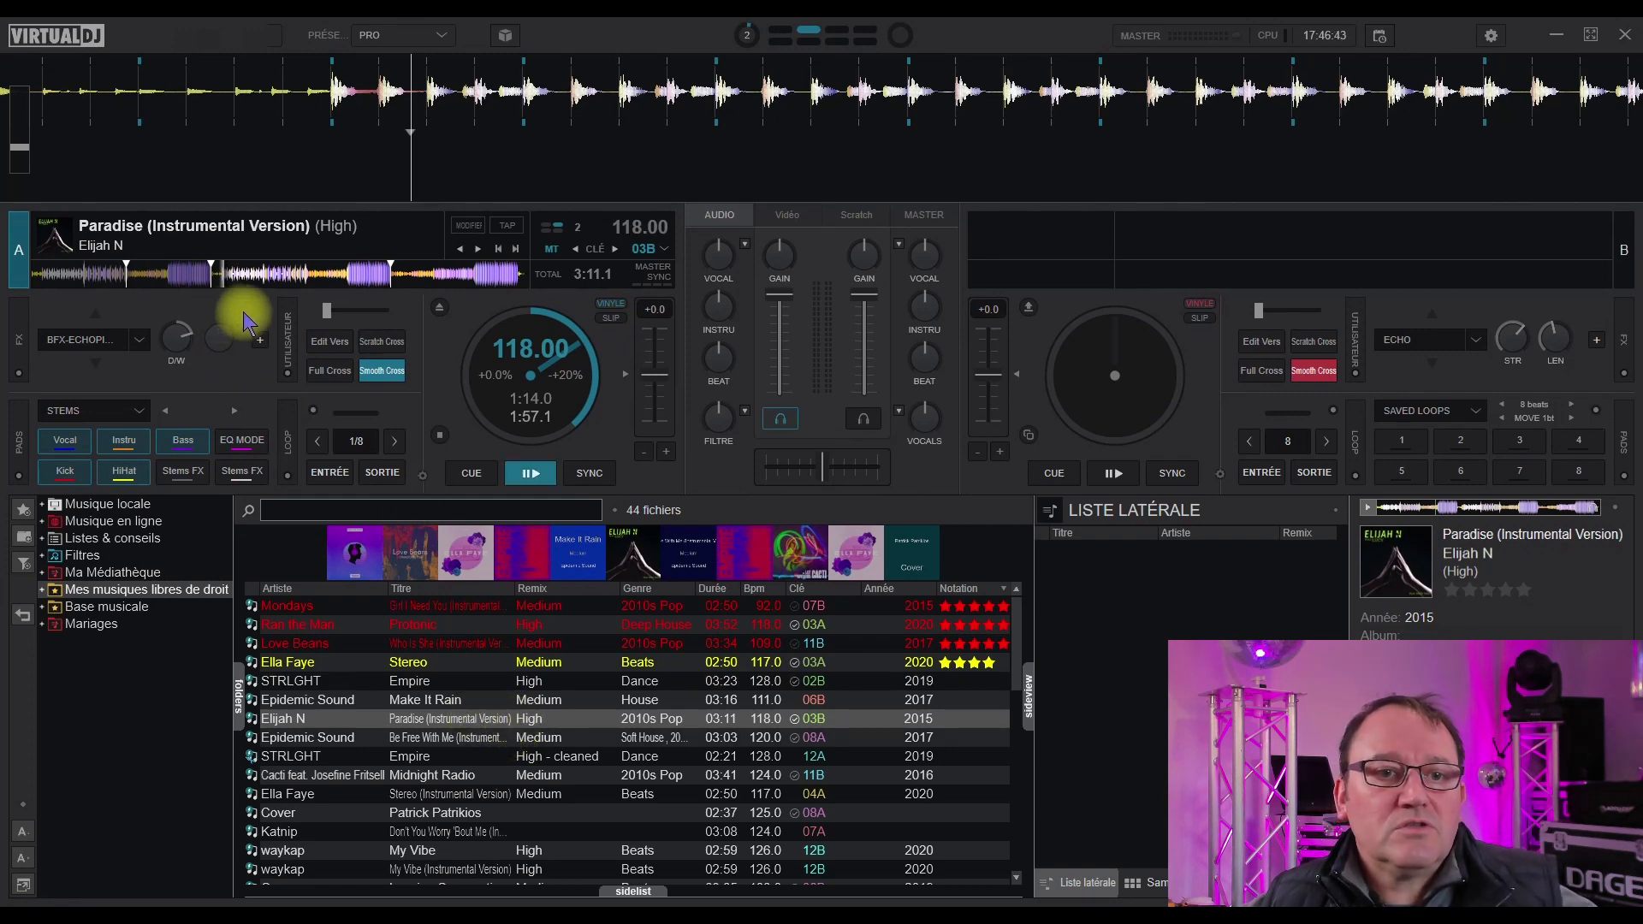
pyautogui.click(330, 345)
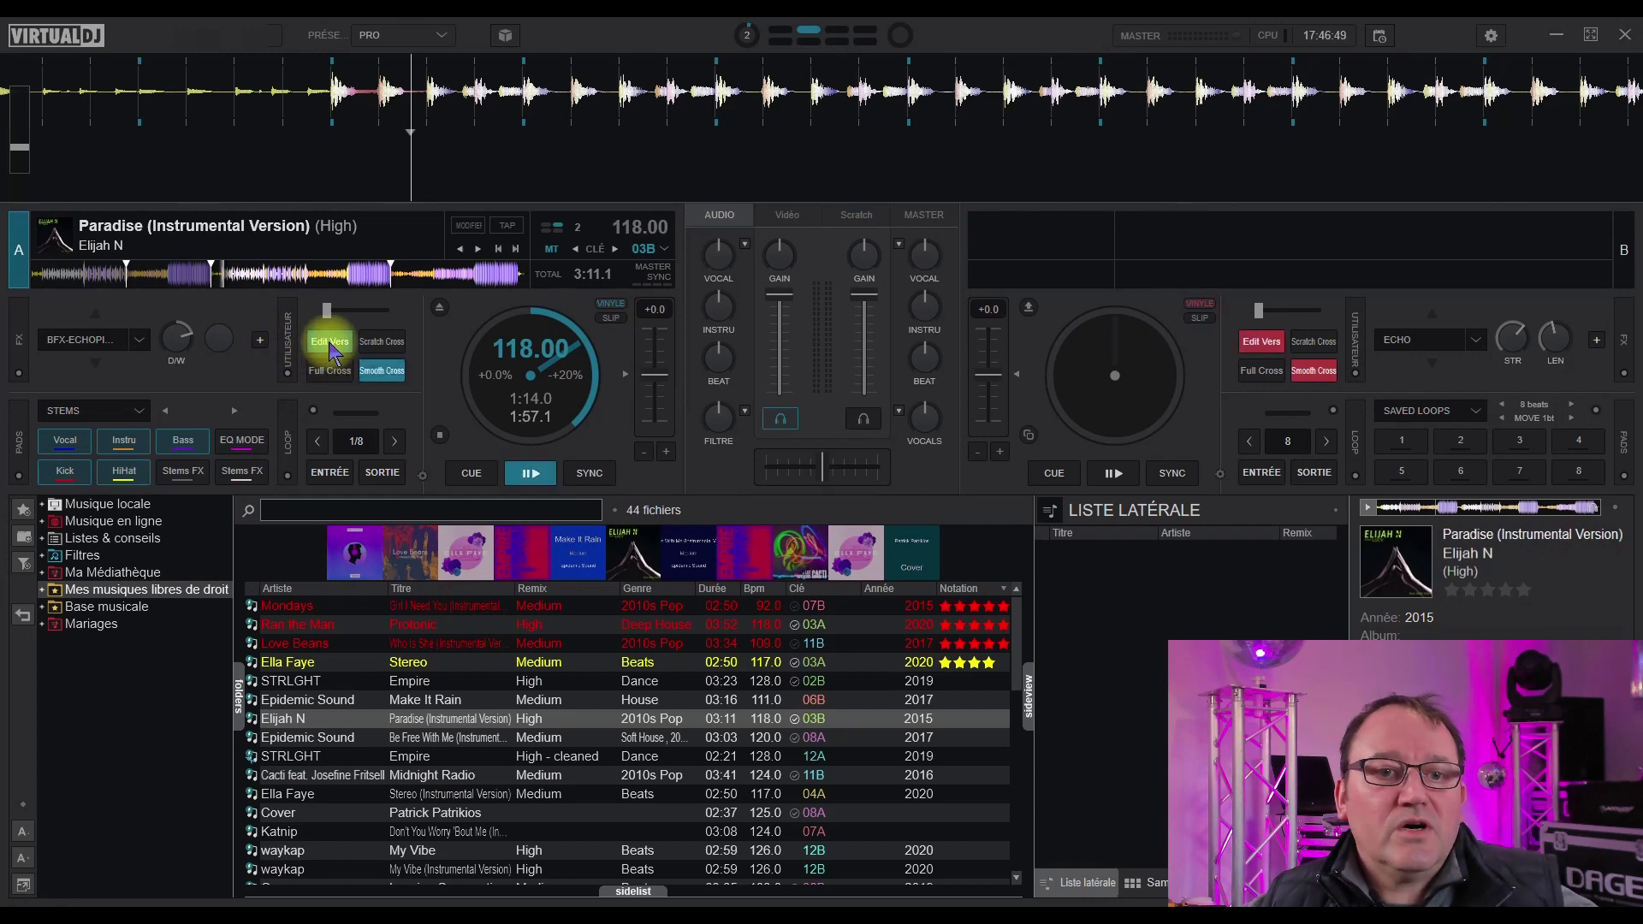
pyautogui.click(328, 347)
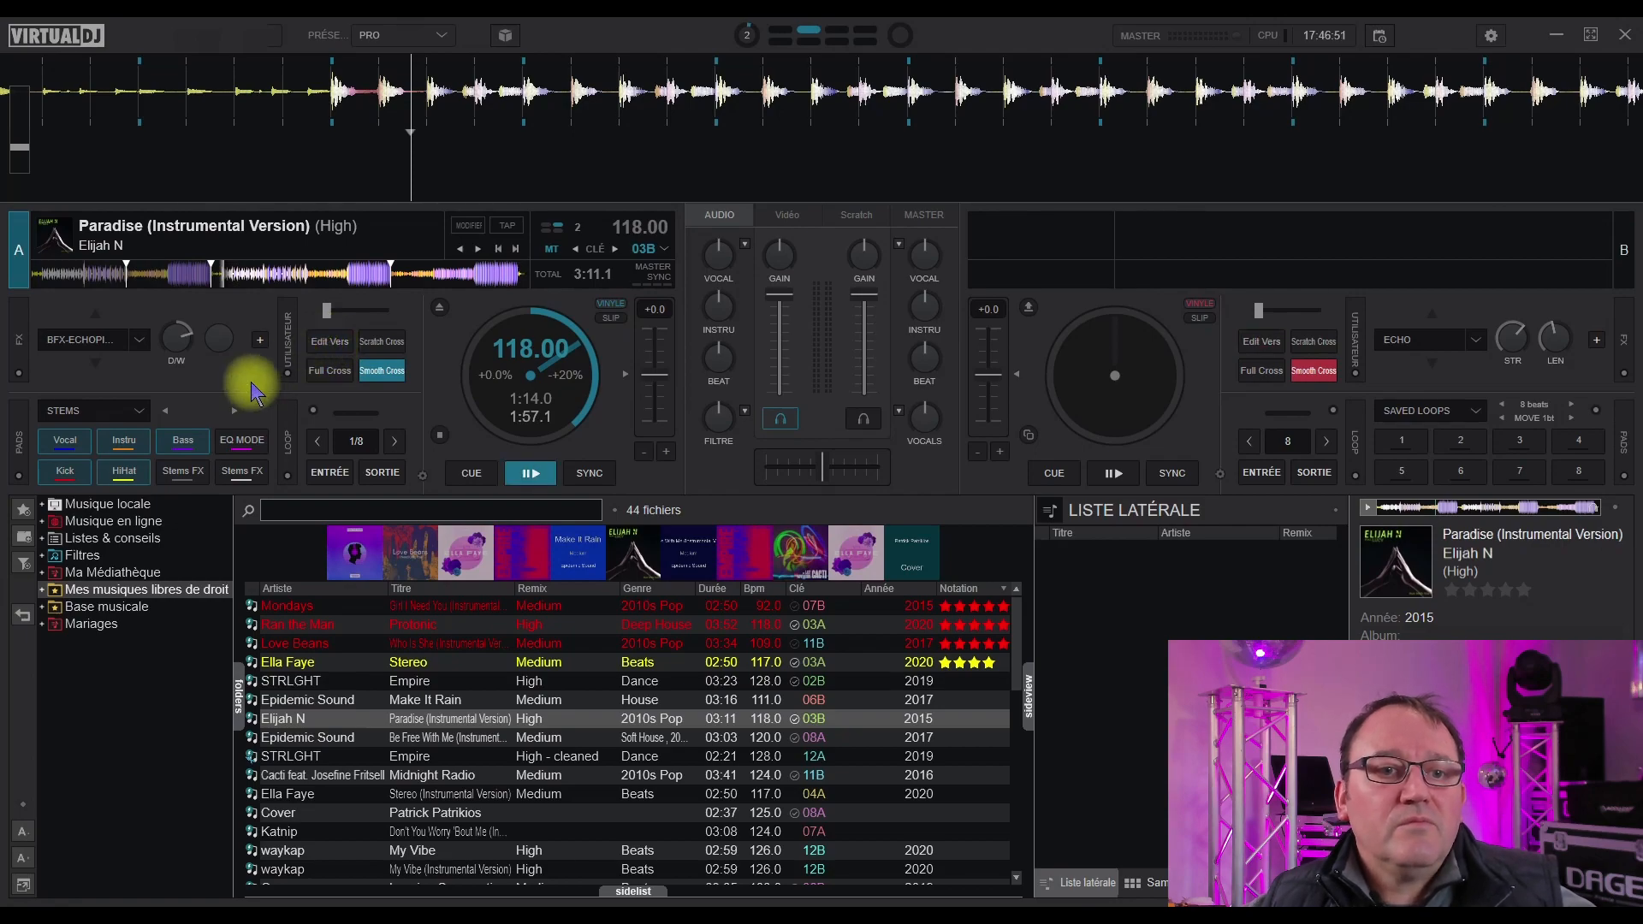